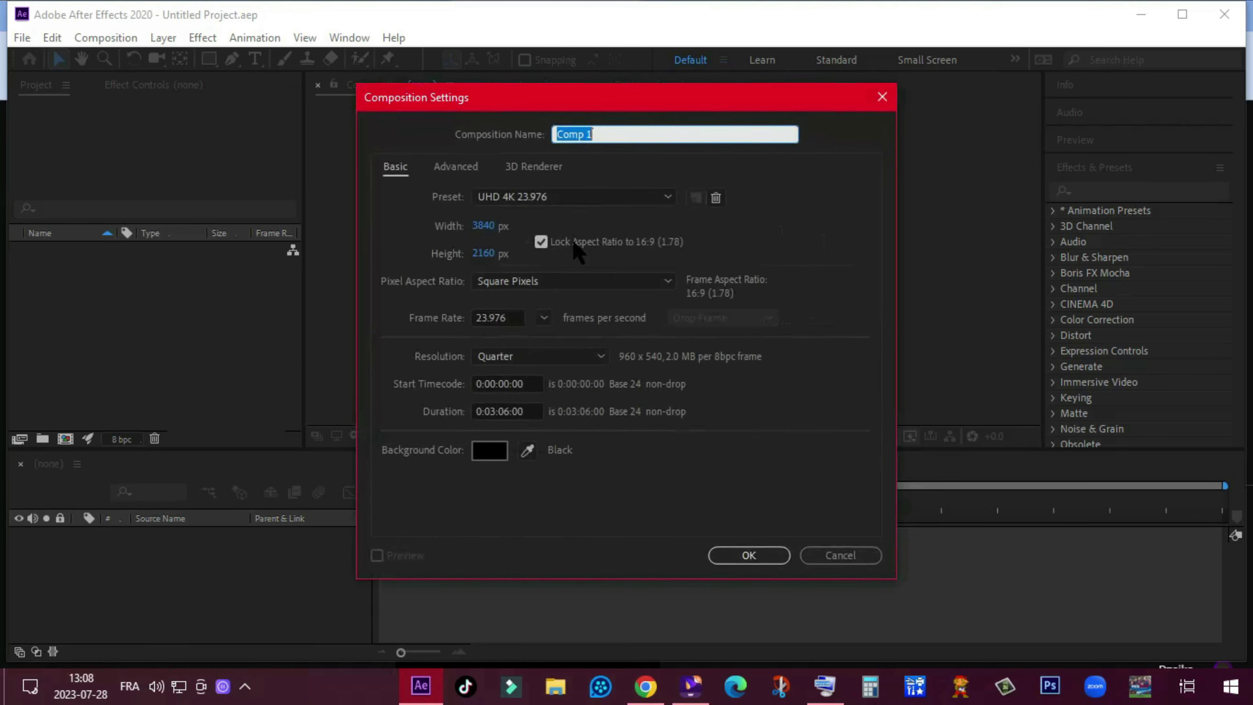
Step: Create a UHD 4K 23.976 composition lasting 0:03:06:00 and add a text layer reading 0
click(748, 554)
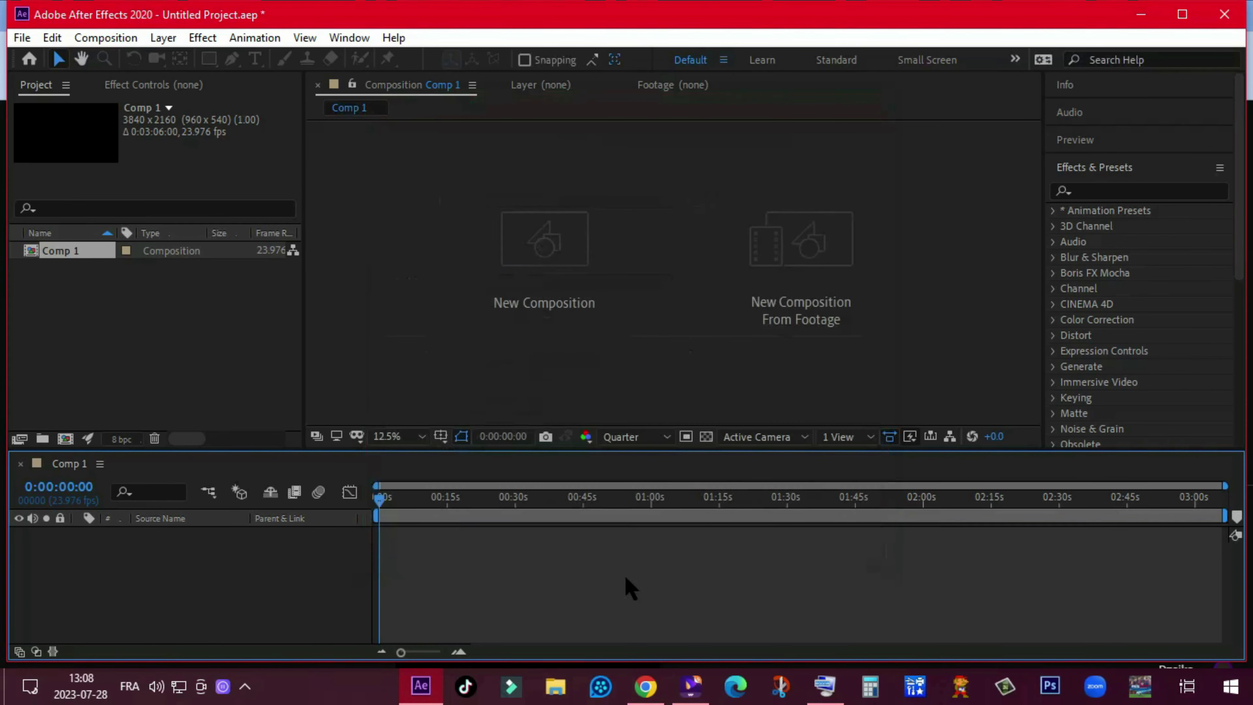
right_click(213, 589)
mouse_move(279, 391)
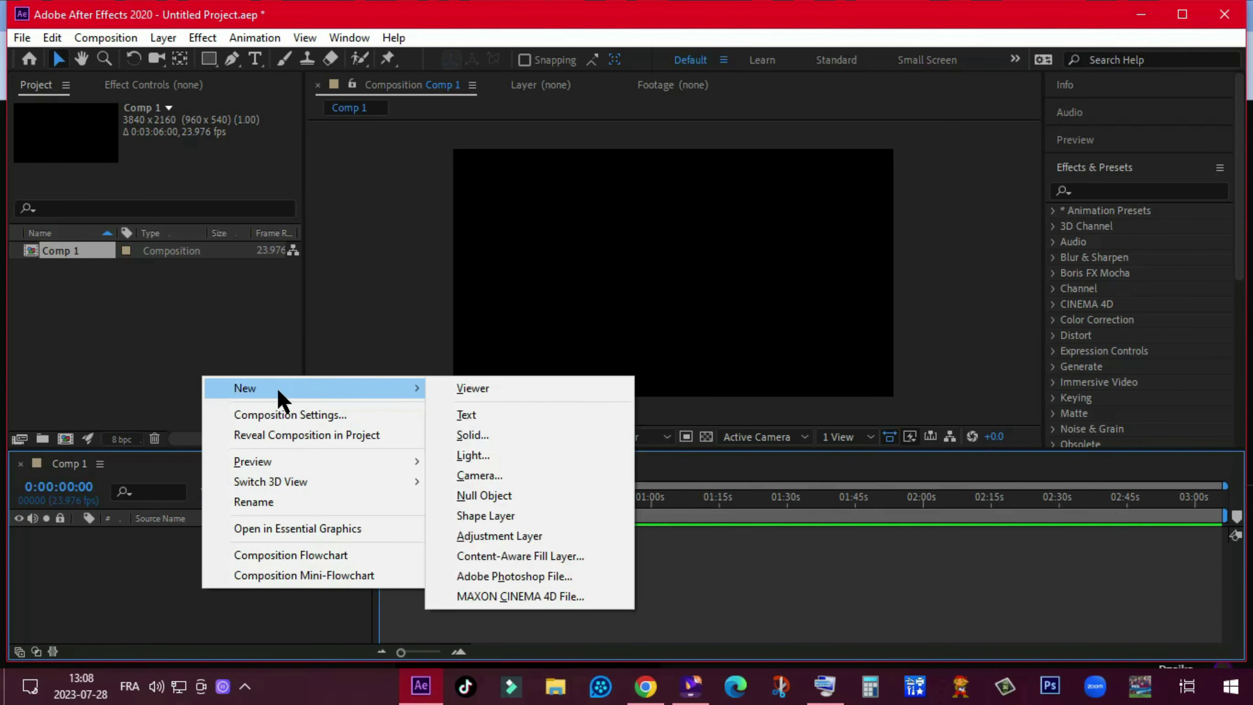
click(504, 413)
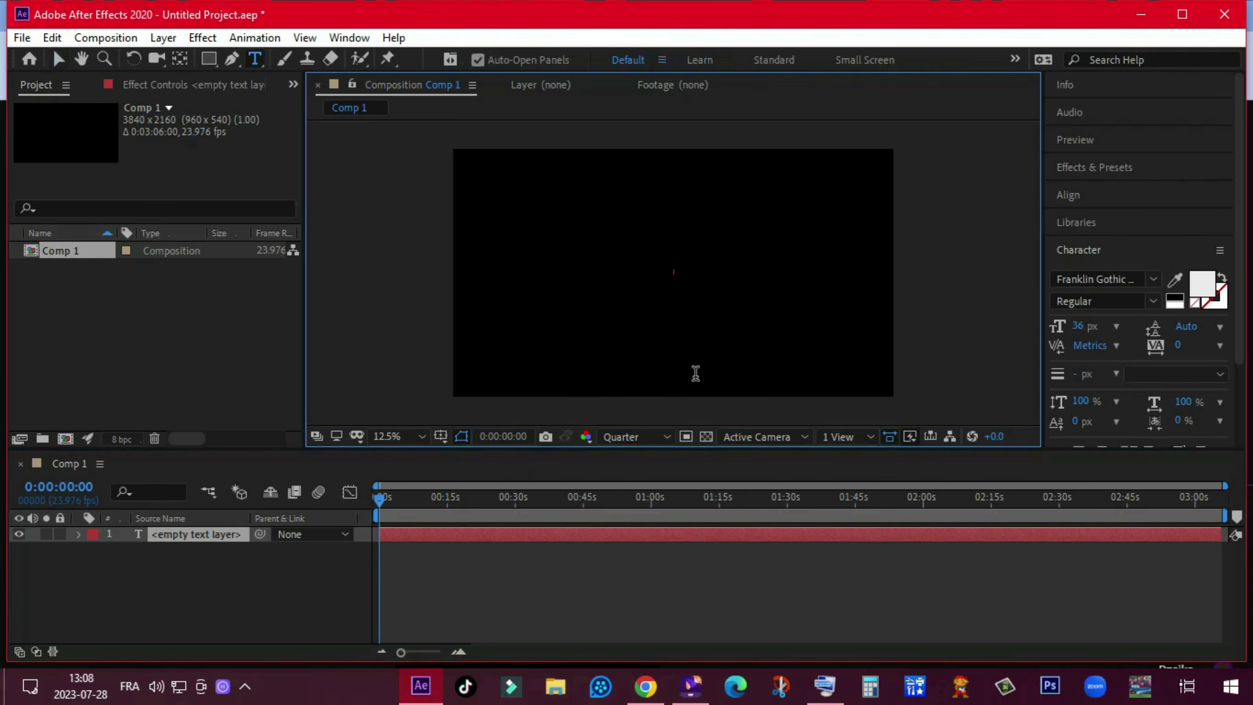
text(0)
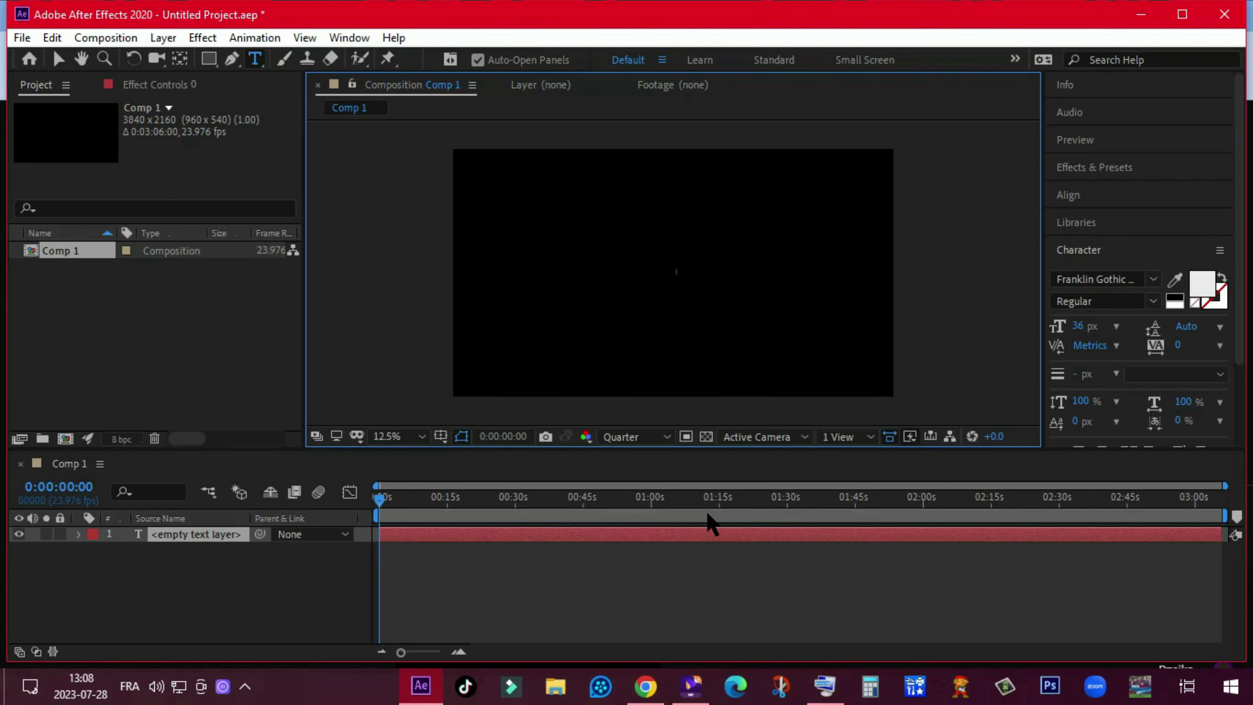
click(58, 59)
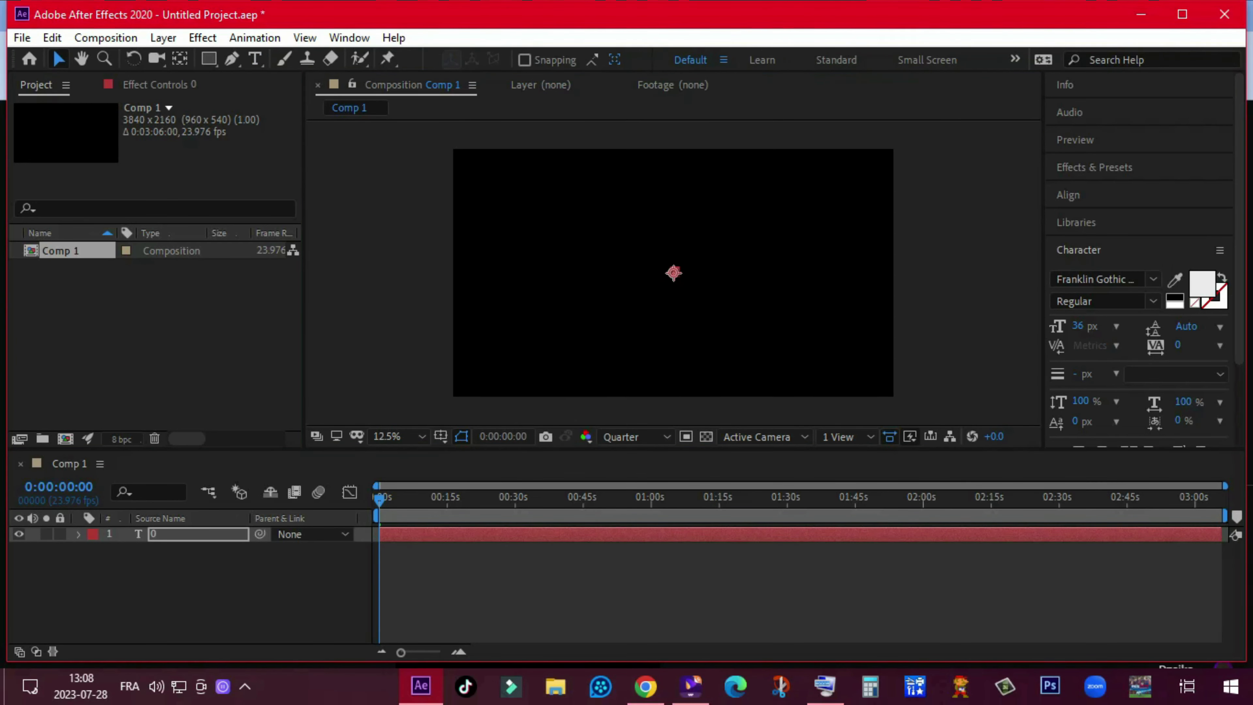
Step: Scale up the 0 text from its corner to about two fifths of the frame height
scroll(678, 267, up, 2)
key(period)
key(period)
key(period)
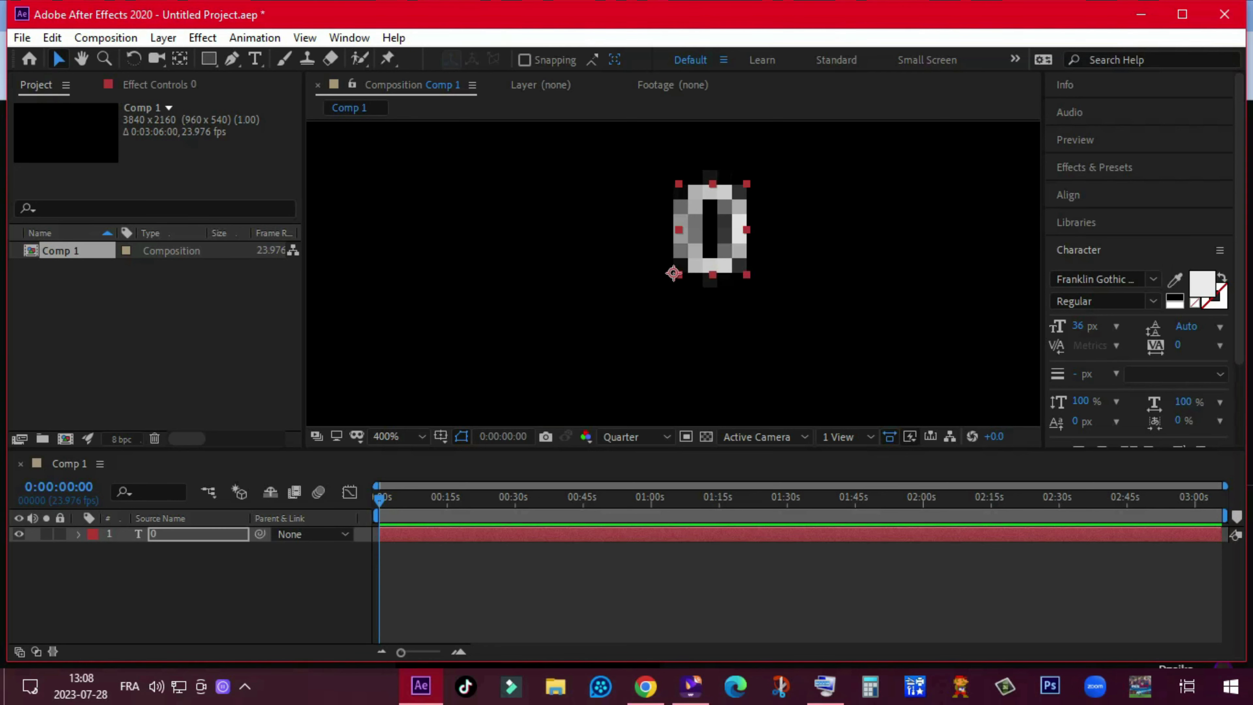
click(744, 272)
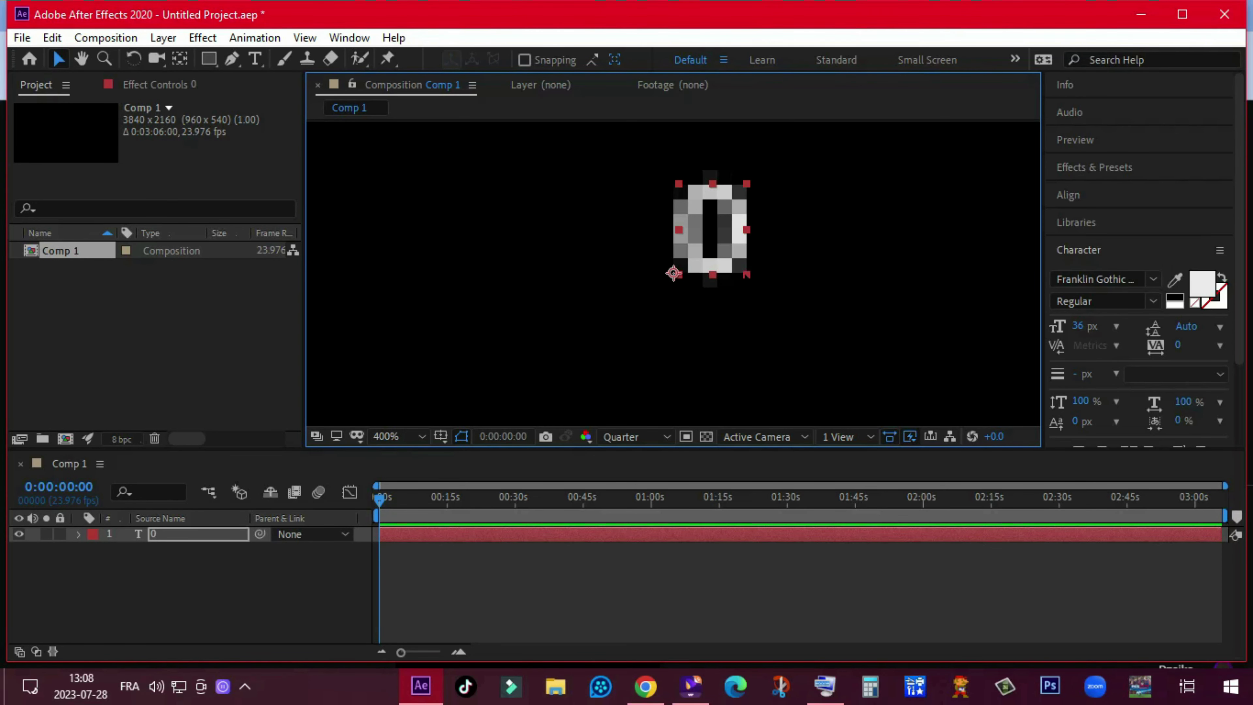
drag(746, 274, 948, 532)
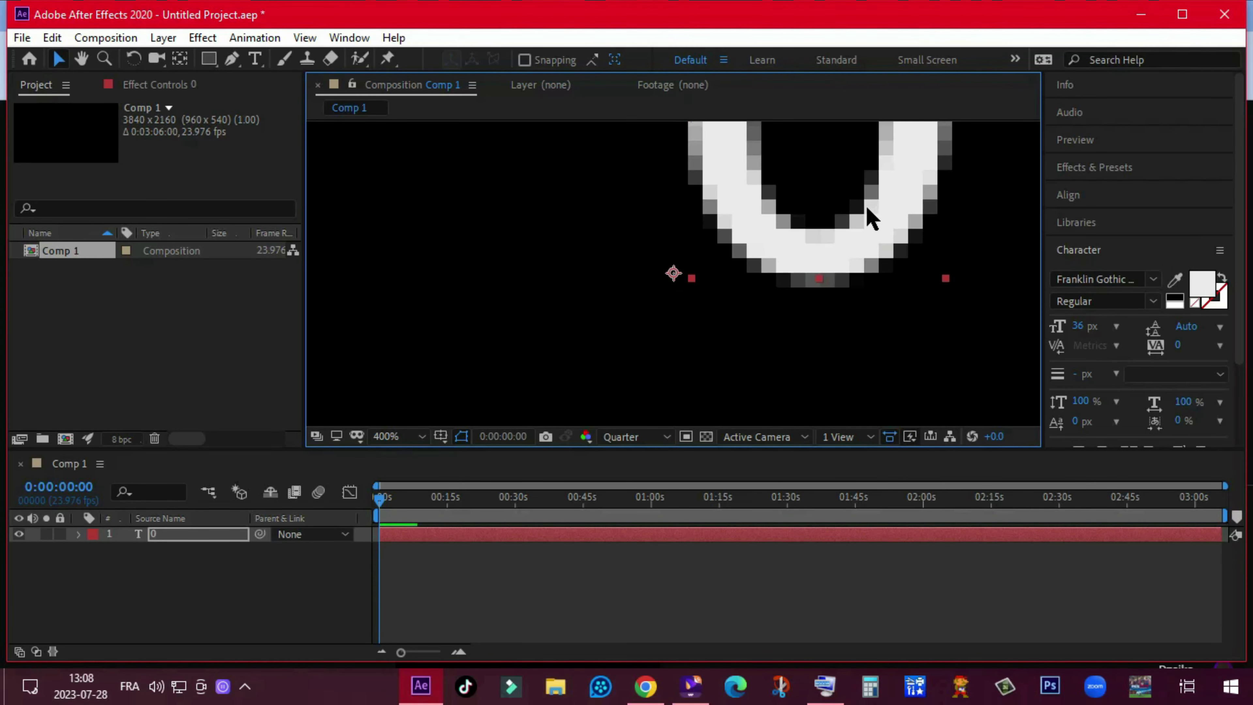
key(comma)
key(comma)
key(comma)
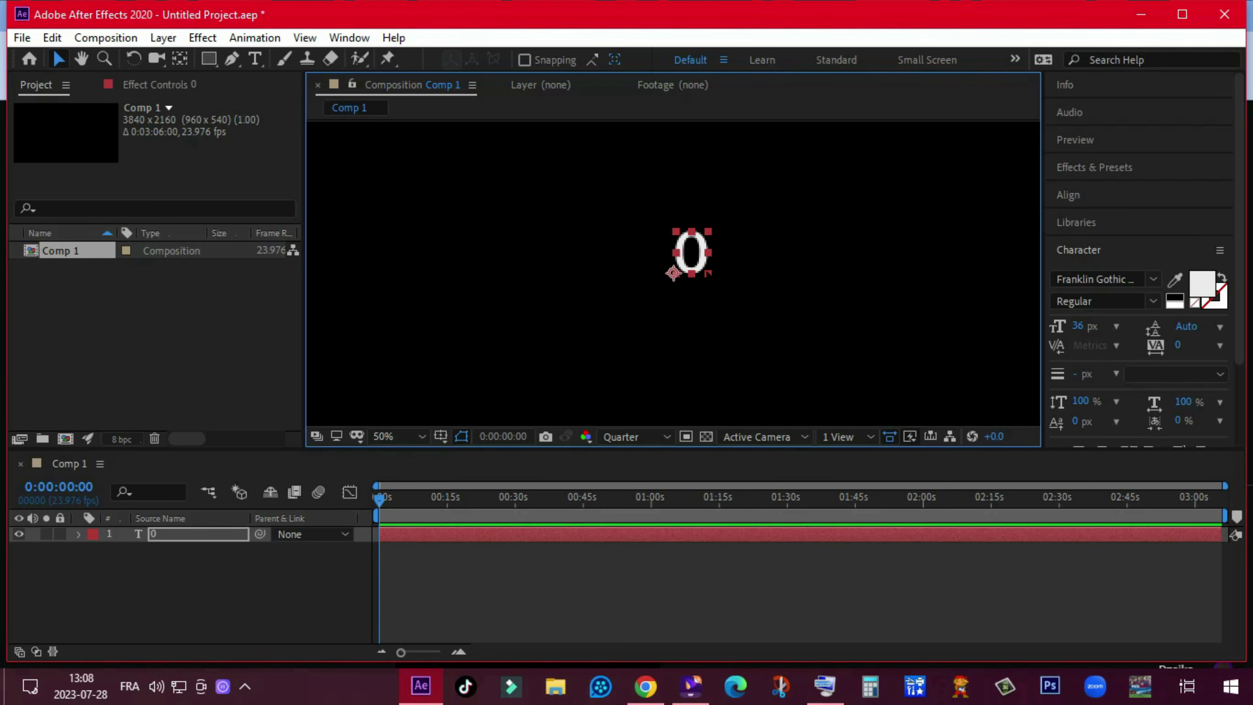
drag(708, 274, 861, 273)
key(comma)
key(comma)
key(comma)
key(comma)
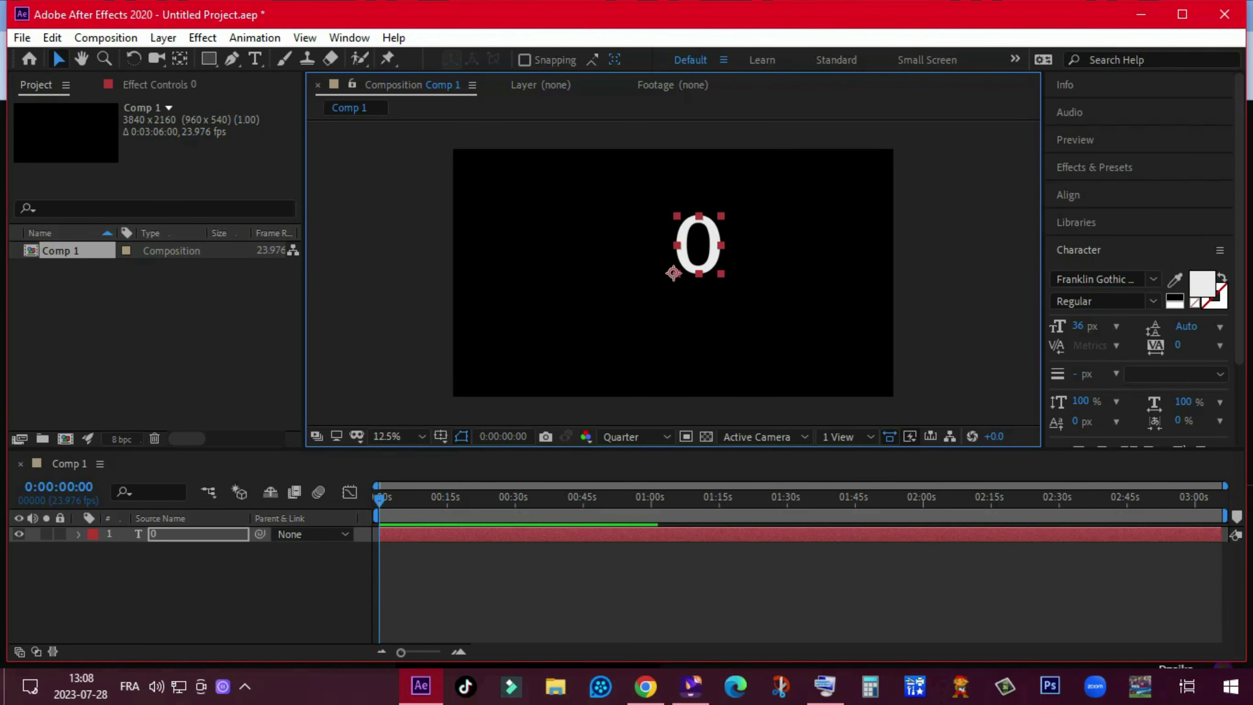
drag(721, 275, 756, 275)
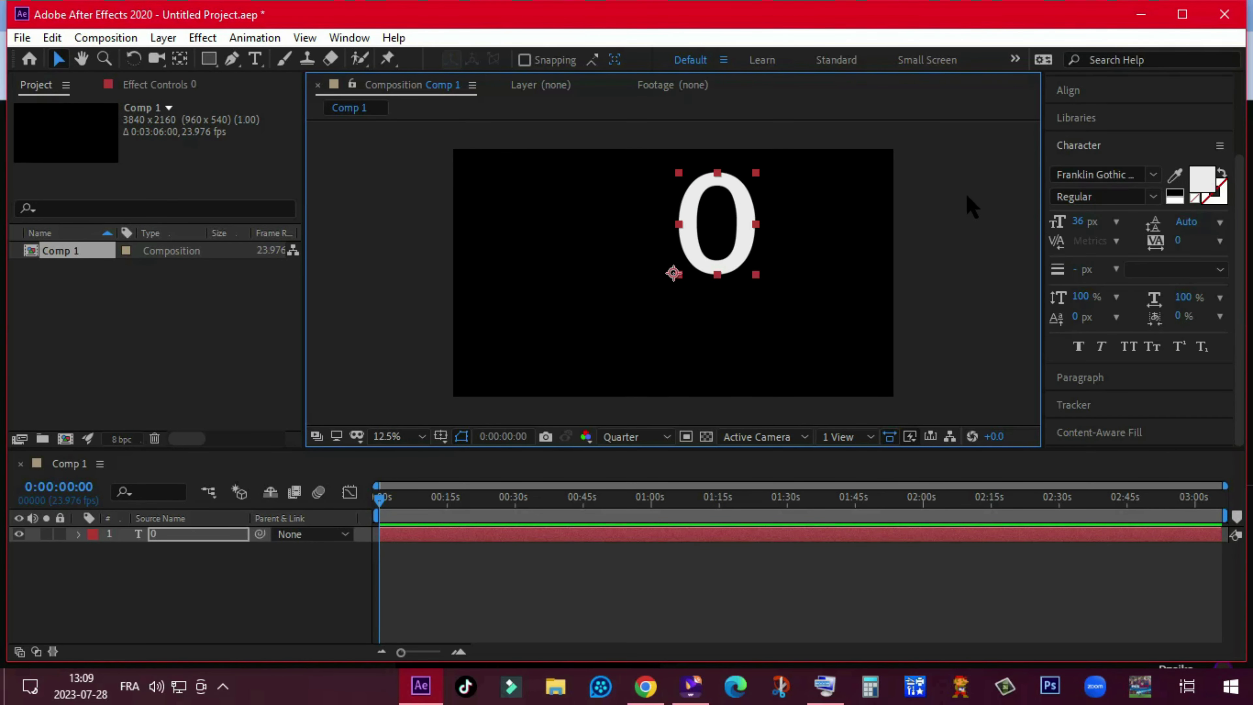
Step: Center the 0 text horizontally and vertically in the composition
click(1097, 94)
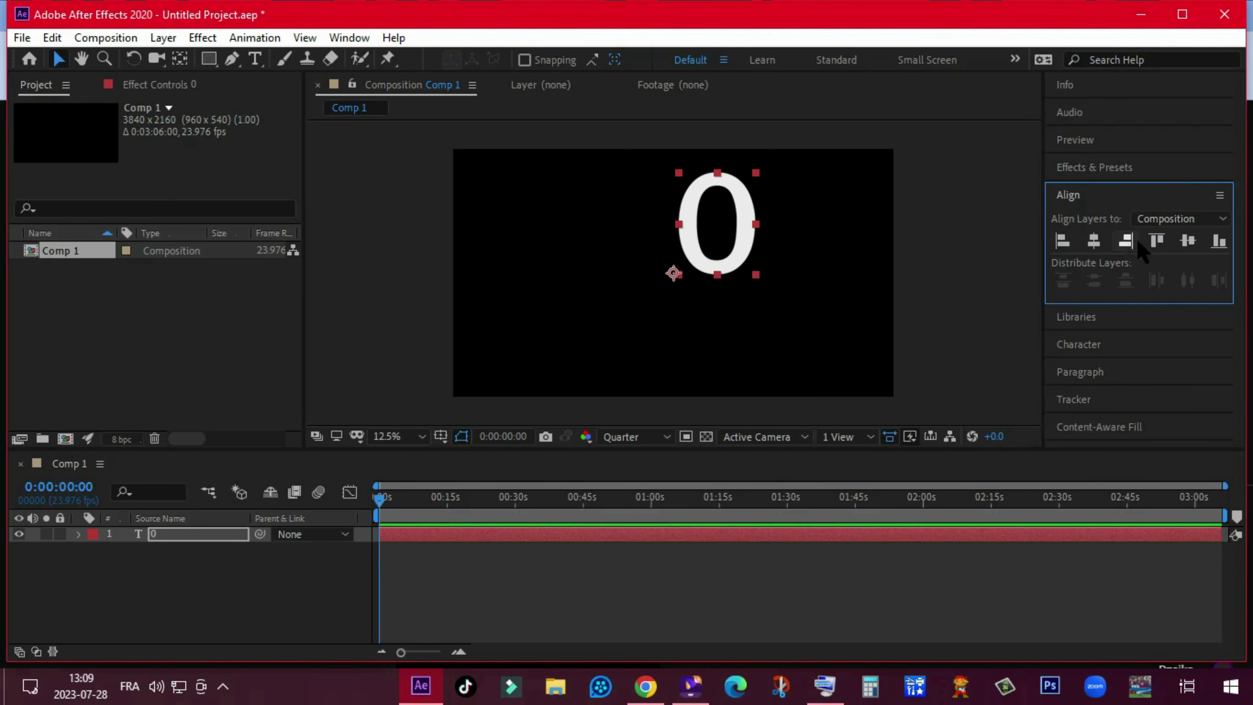
click(1094, 241)
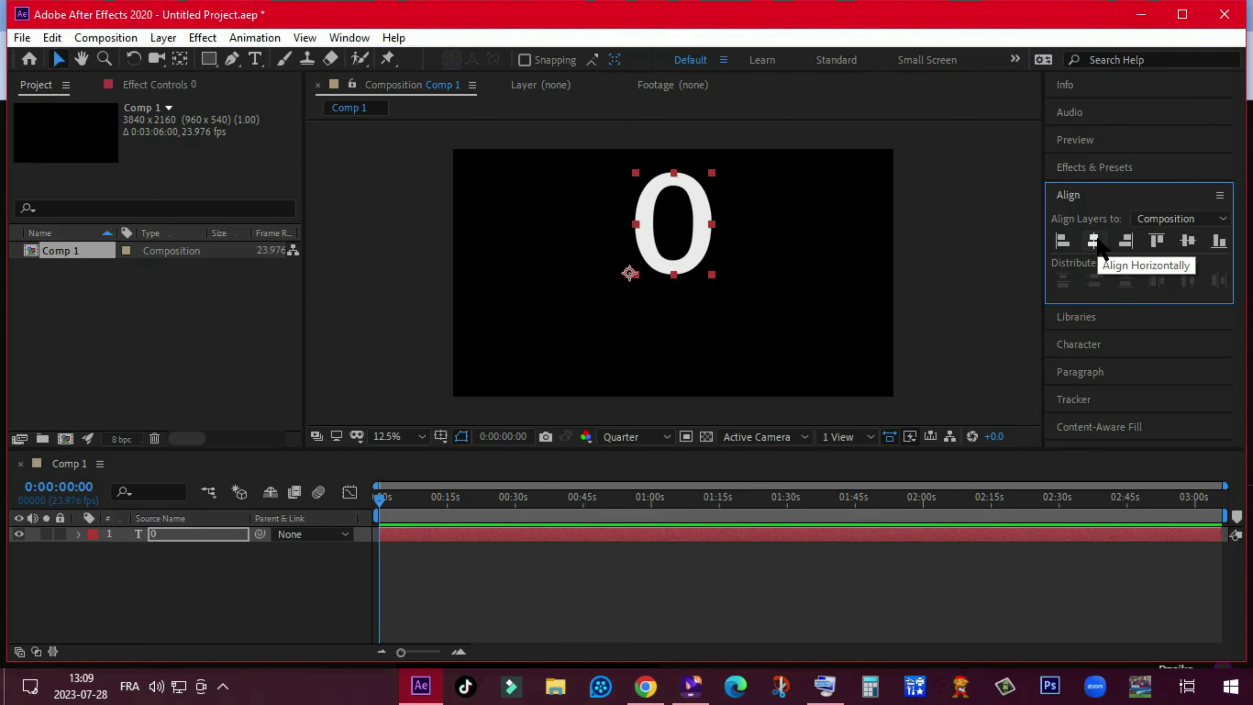
click(1187, 240)
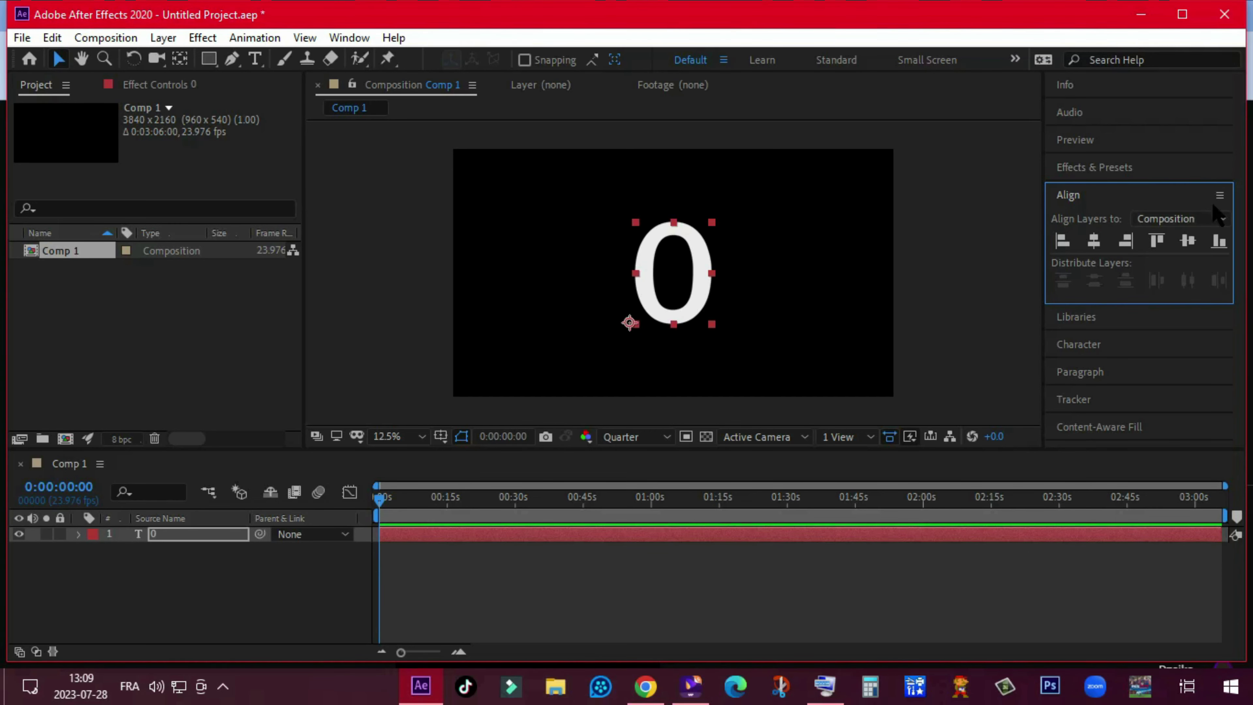
click(1220, 195)
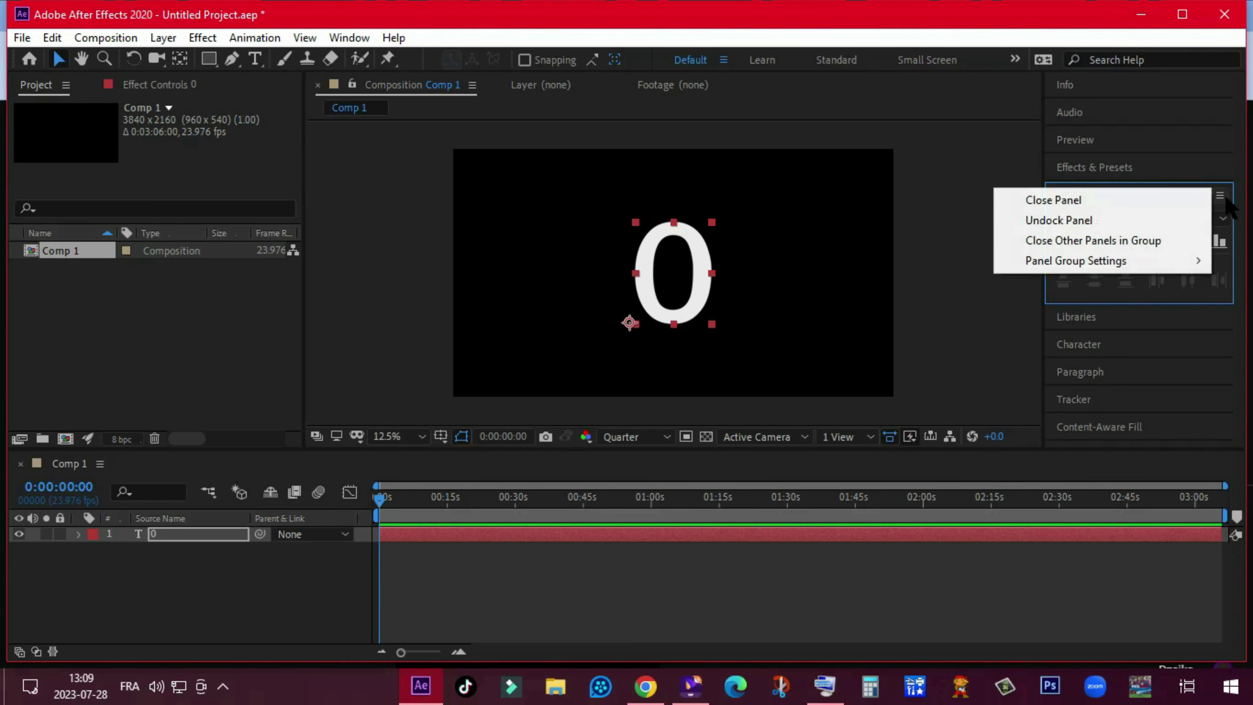
Step: Apply the Slider Control expression effect to the 0 text layer
click(1099, 169)
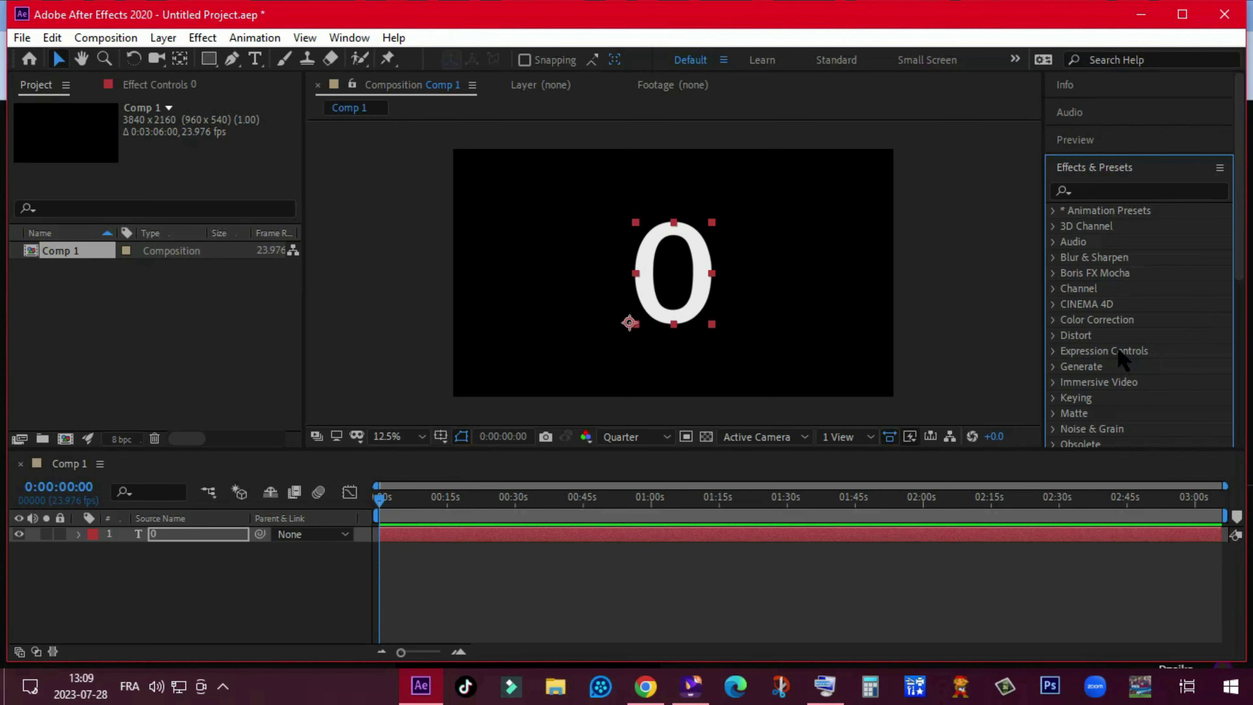
click(1054, 350)
scroll(1063, 351, down, 1)
drag(1127, 364, 677, 280)
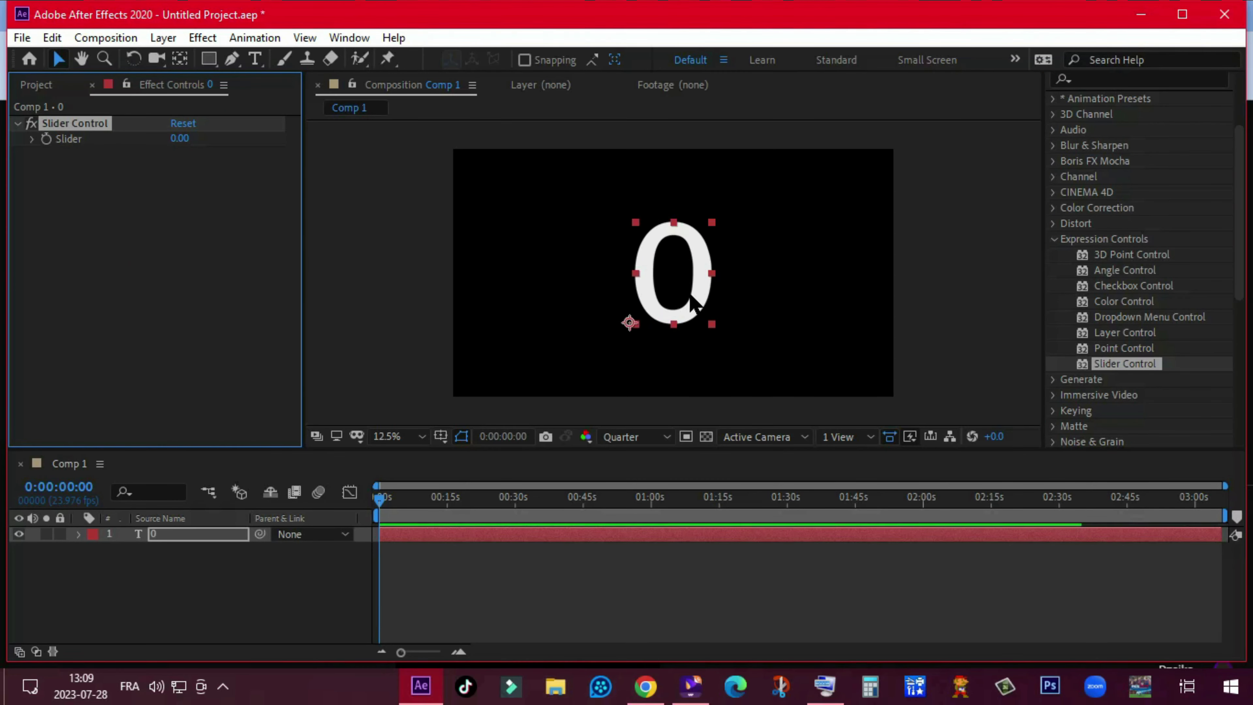
Step: Link the text layer's Source Text property to the Slider Control's Slider value with the pick whip
click(78, 534)
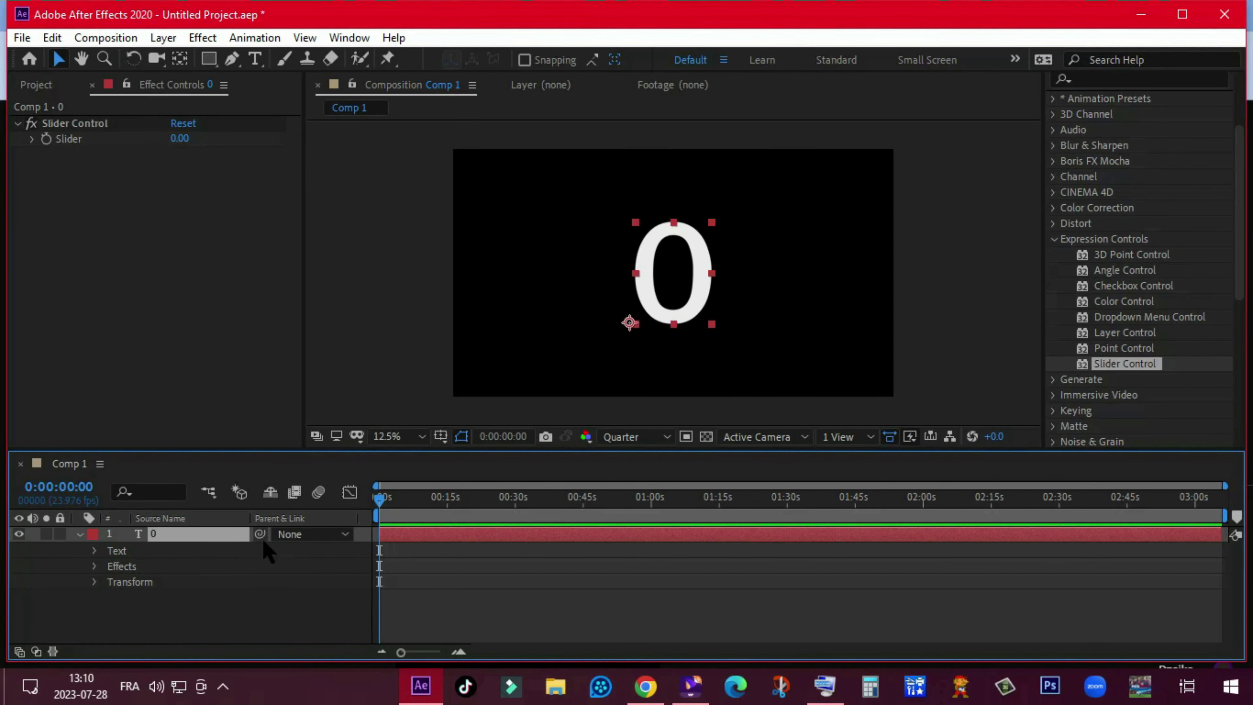
click(94, 550)
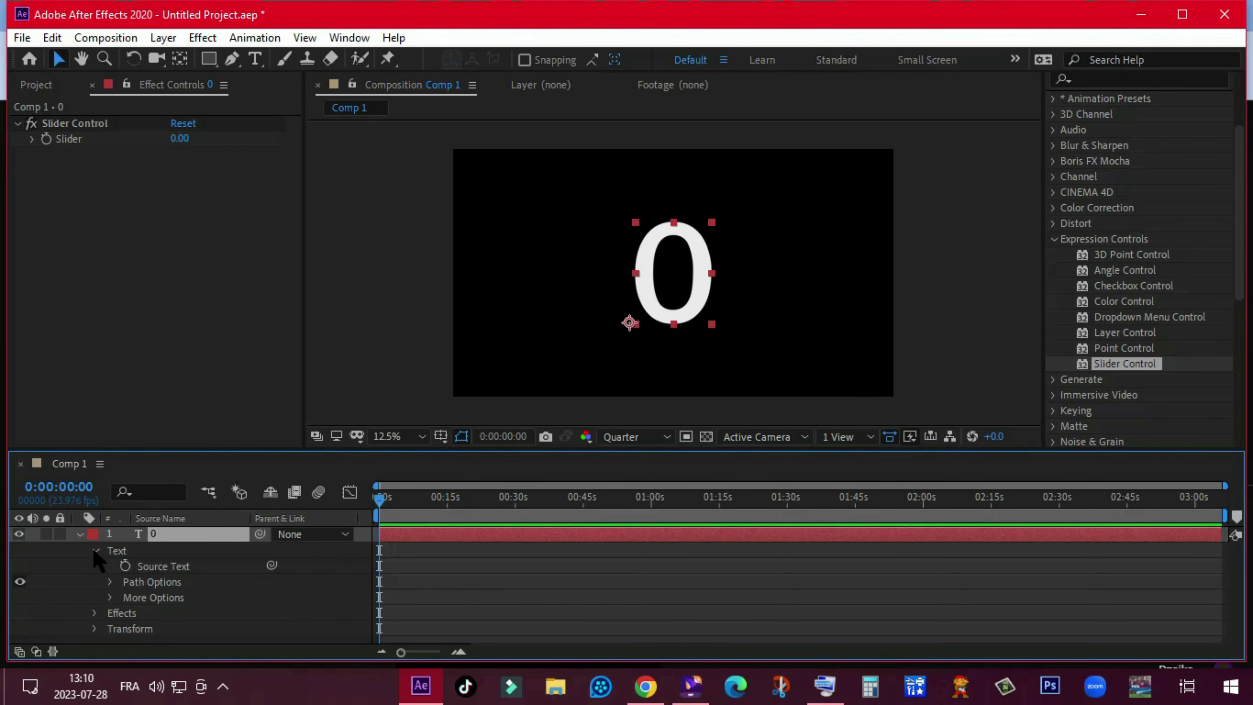
drag(272, 565, 151, 136)
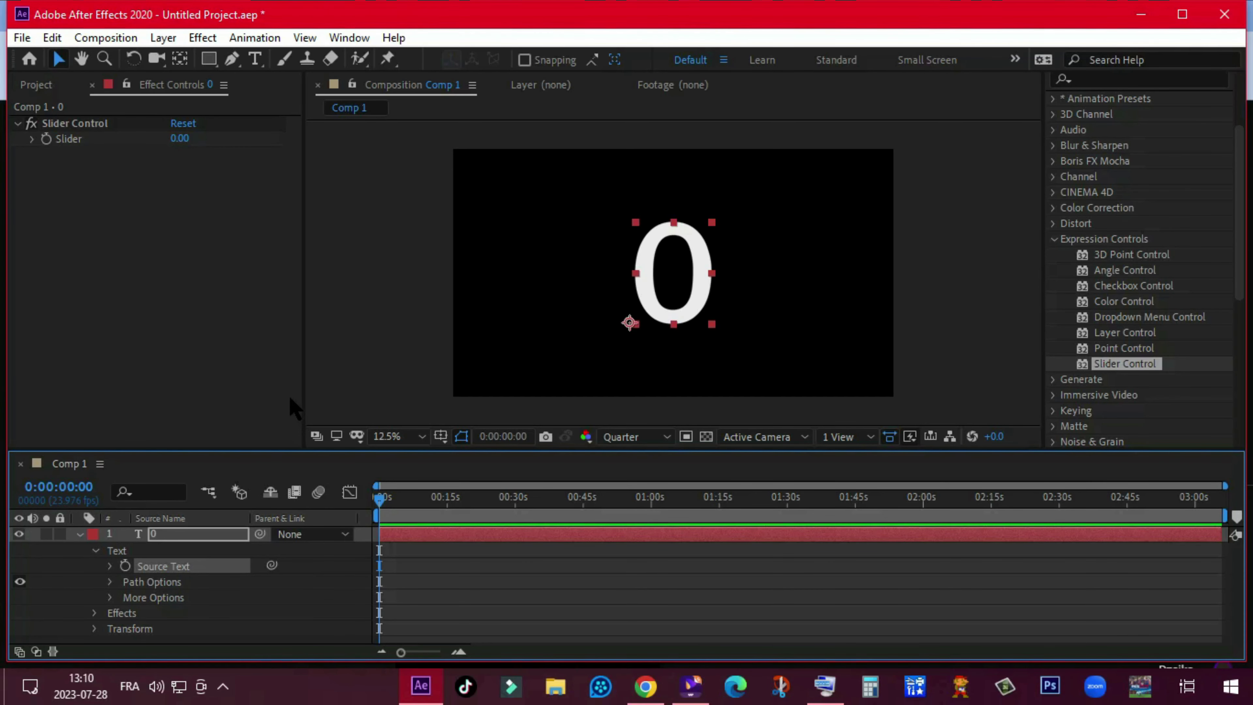
Step: Keyframe the Slider at 0 at the composition's start and at 777 at 0:02:23:12
click(47, 124)
click(46, 140)
drag(380, 512, 1029, 526)
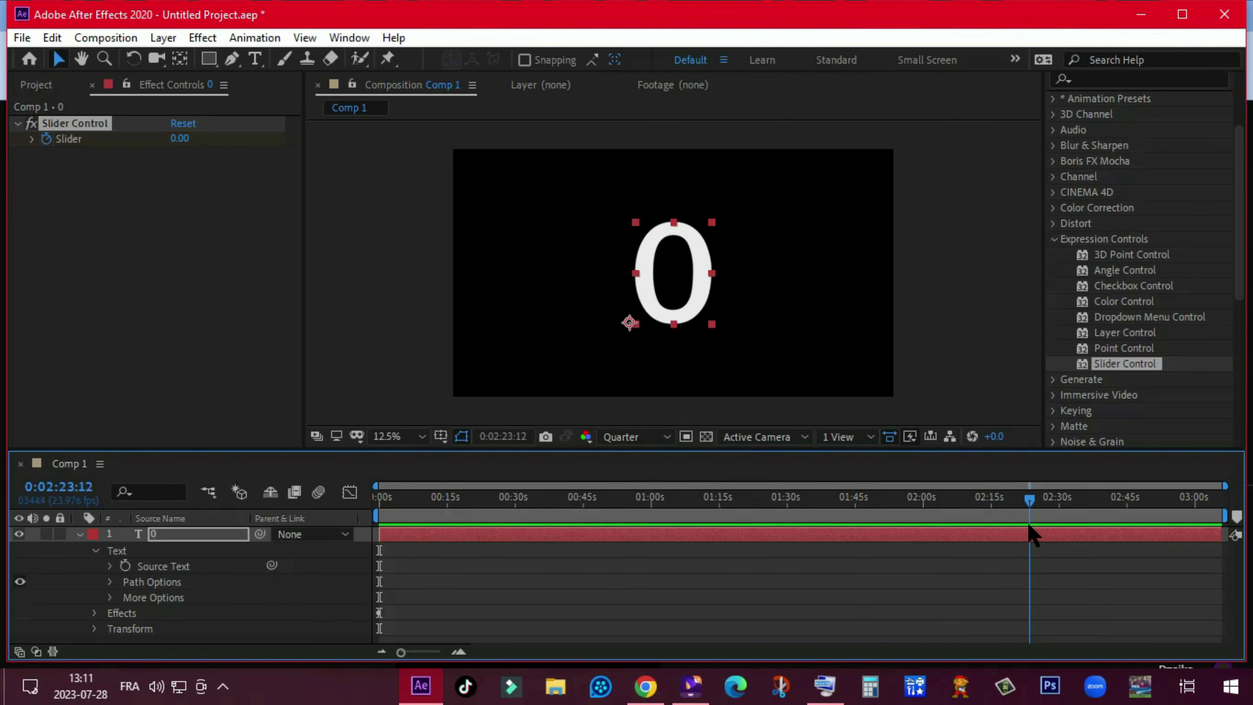
click(179, 139)
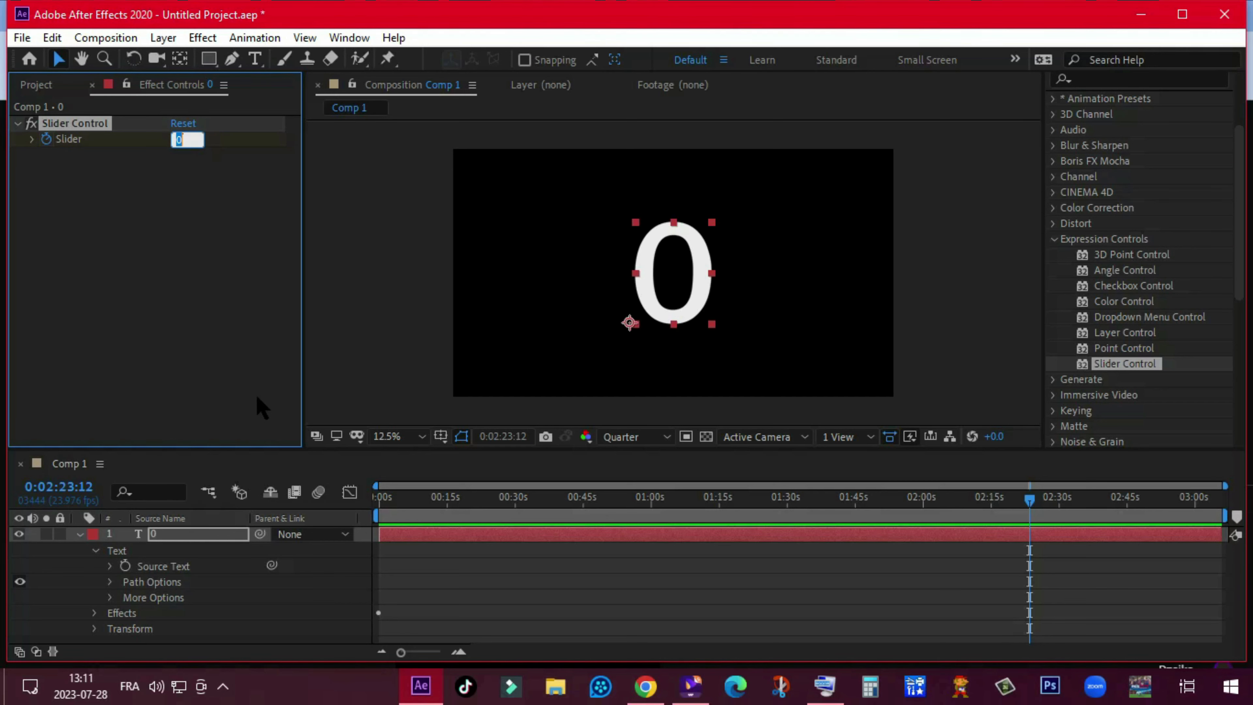
text(777)
click(241, 189)
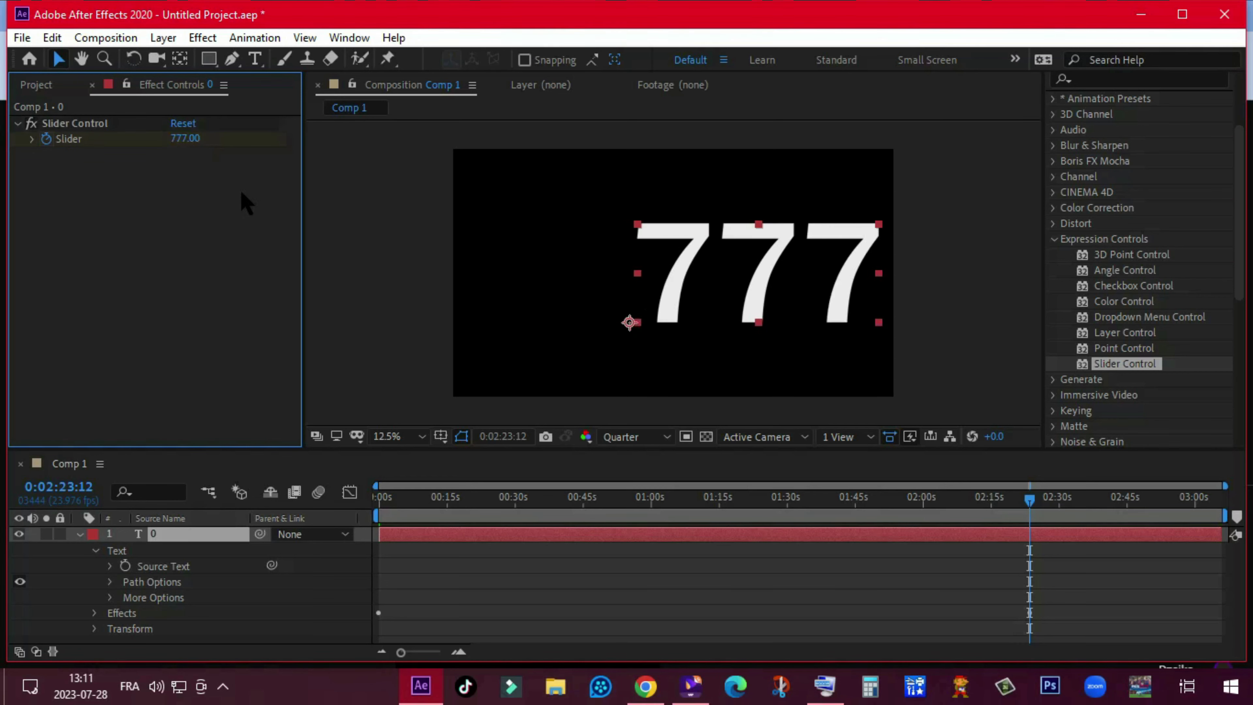
Step: At 0:02:23:07, shrink the counter text and shift it toward the frame's left edge so the whole number fits
mouse_move(1030, 499)
mouse_down()
mouse_move(620, 499)
mouse_move(1028, 499)
mouse_up()
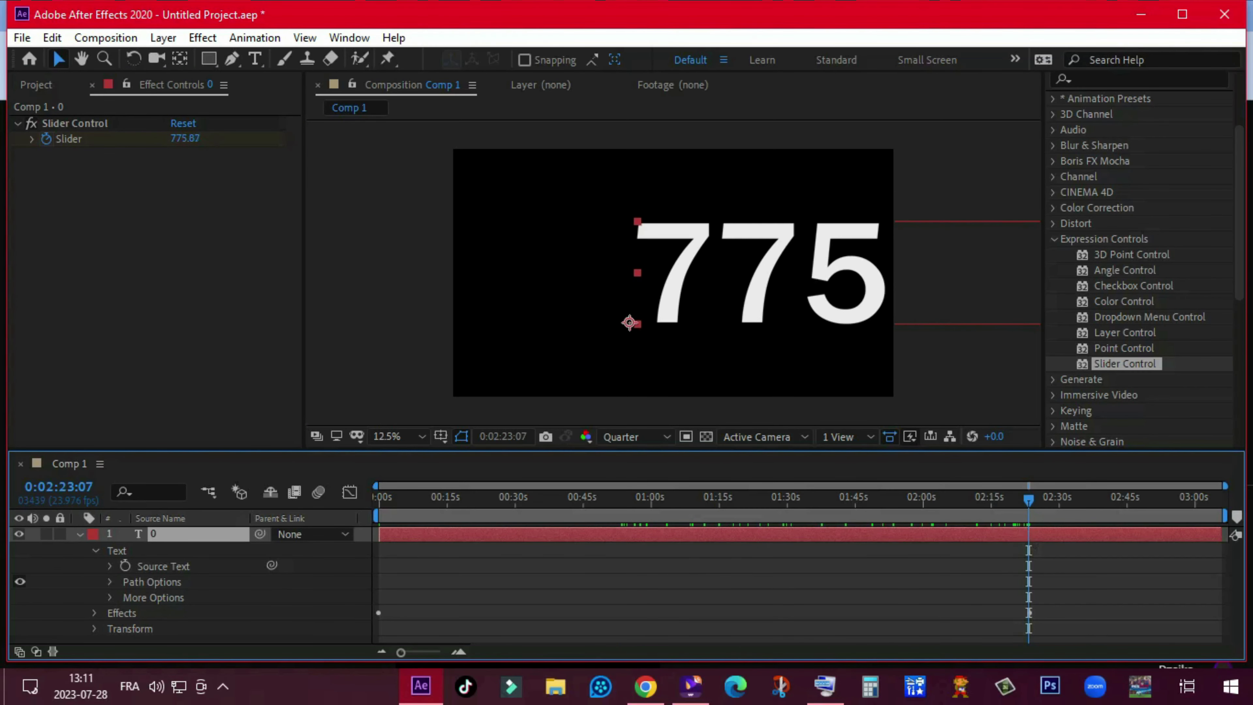
click(641, 230)
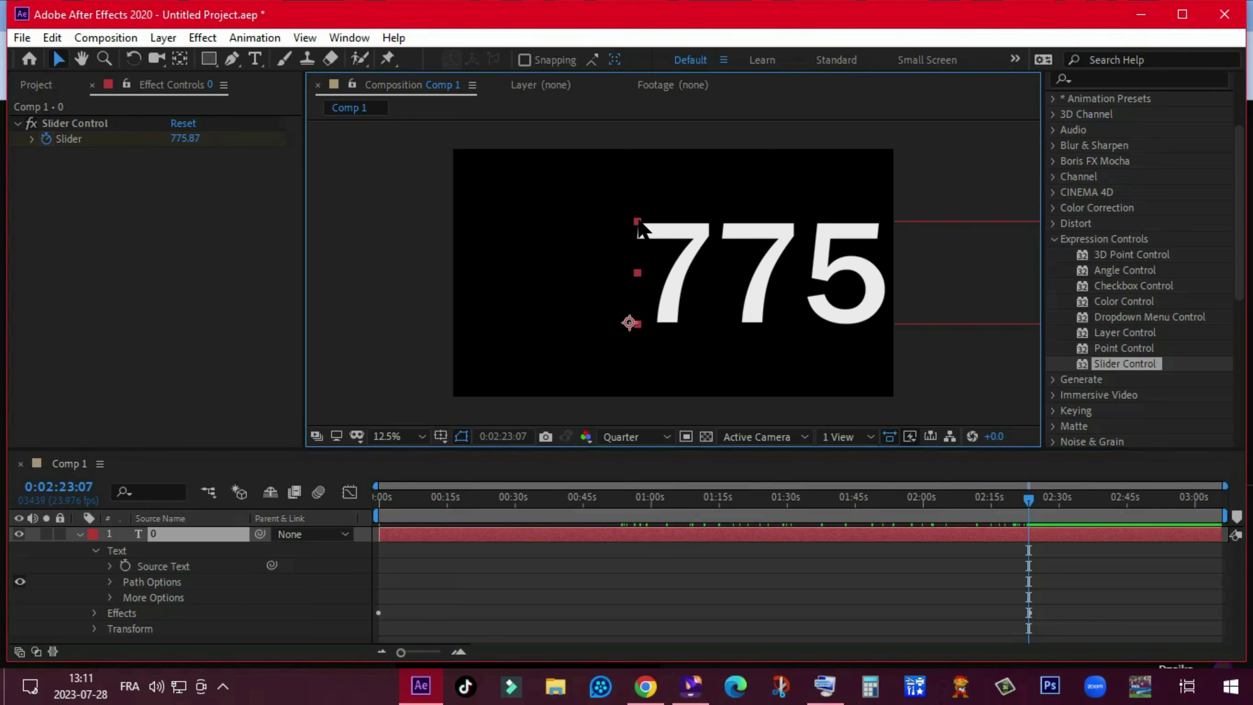
drag(638, 222, 620, 279)
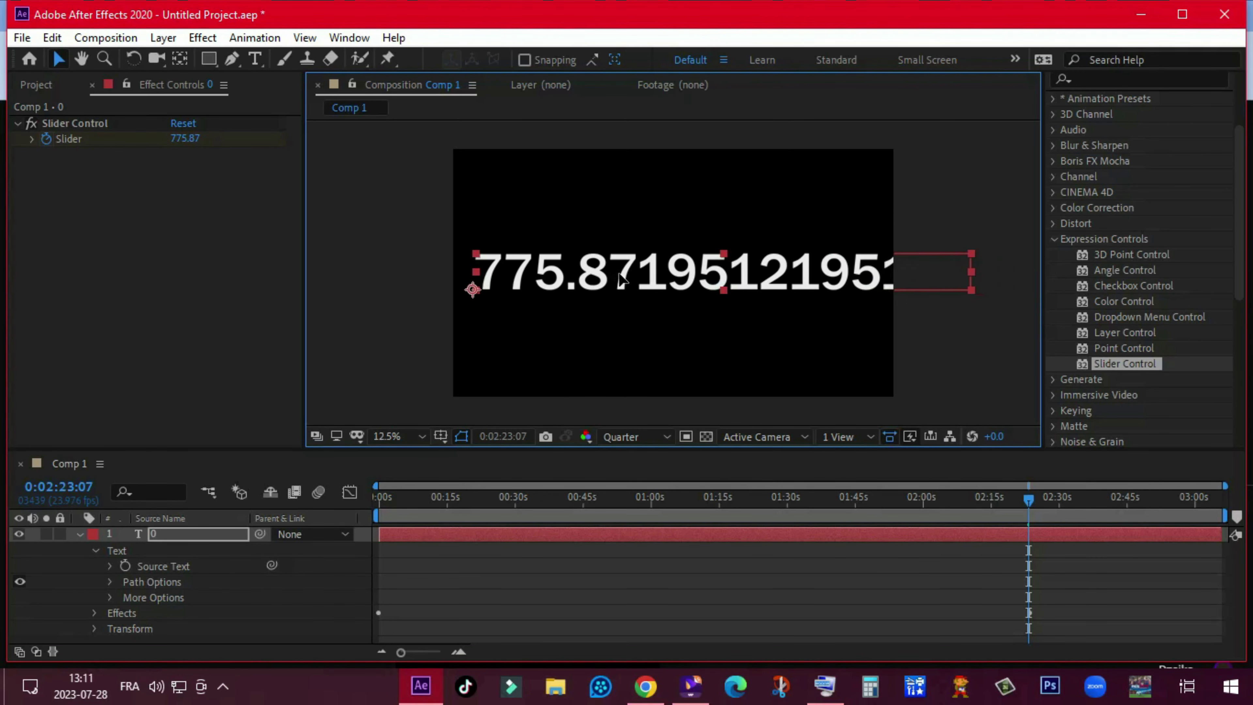
click(972, 252)
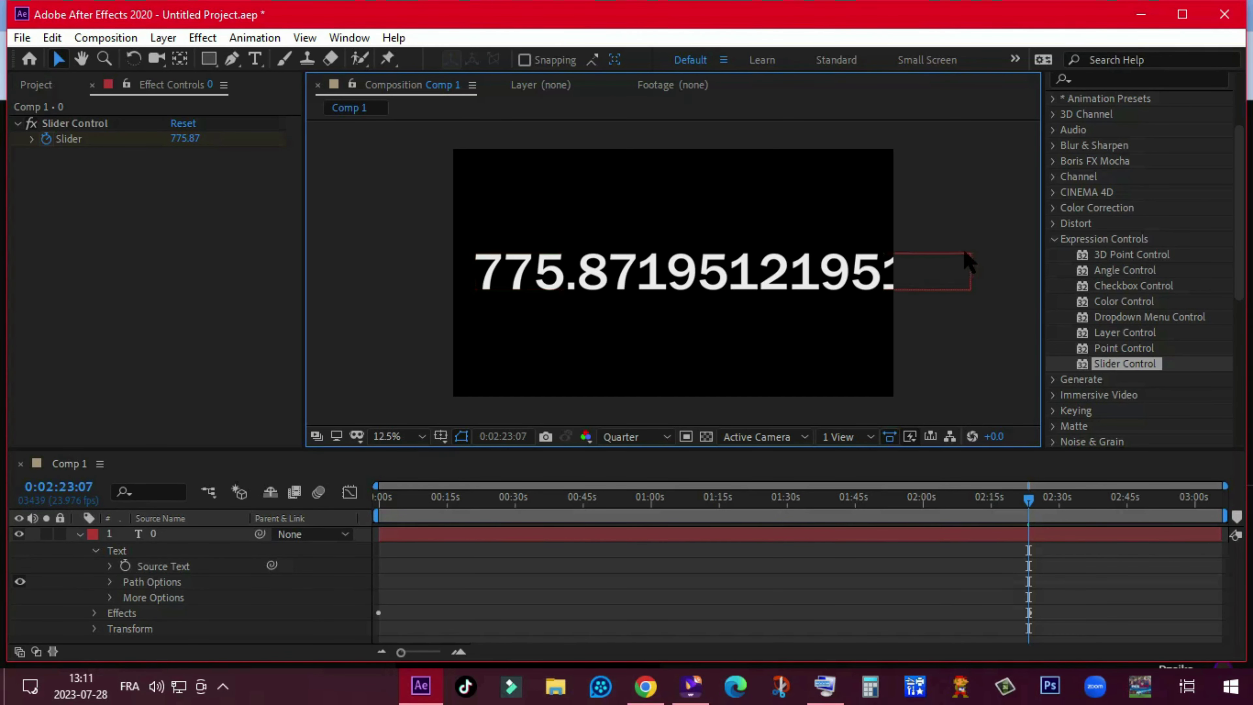
click(559, 271)
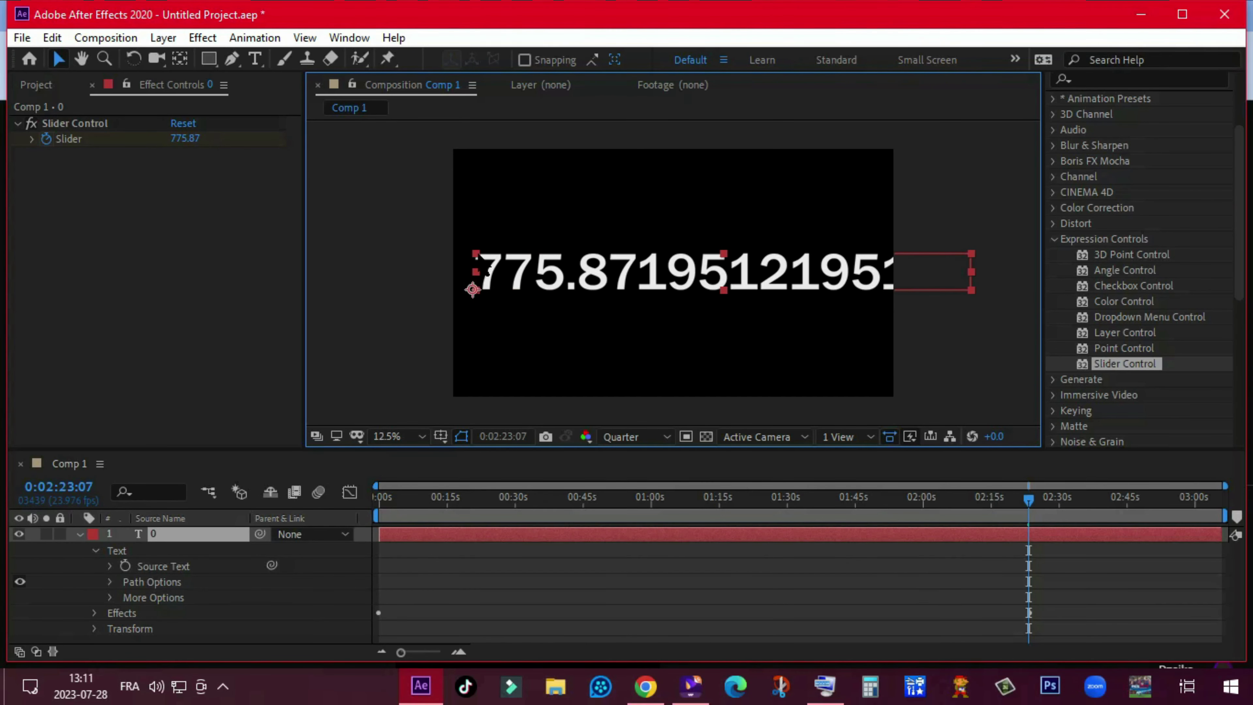
drag(476, 255, 499, 262)
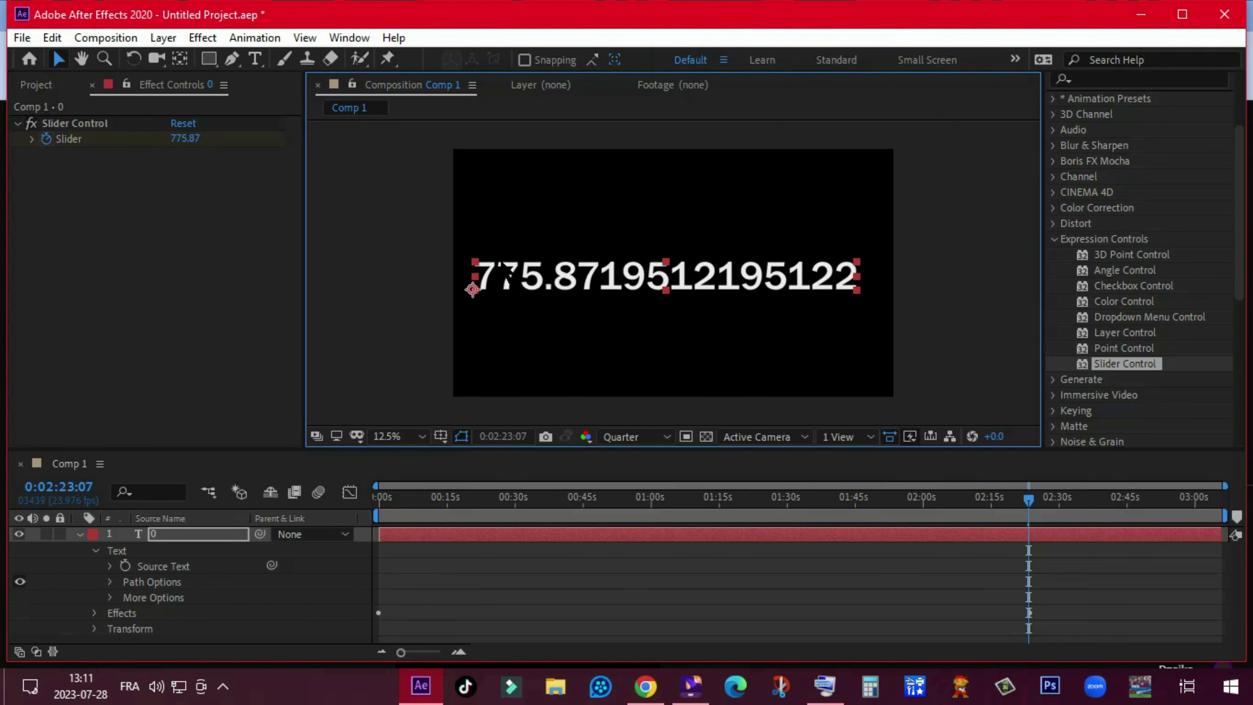
Step: Preview the counter animation from the start and scrub to 0:00:59:07
drag(1030, 502, 361, 516)
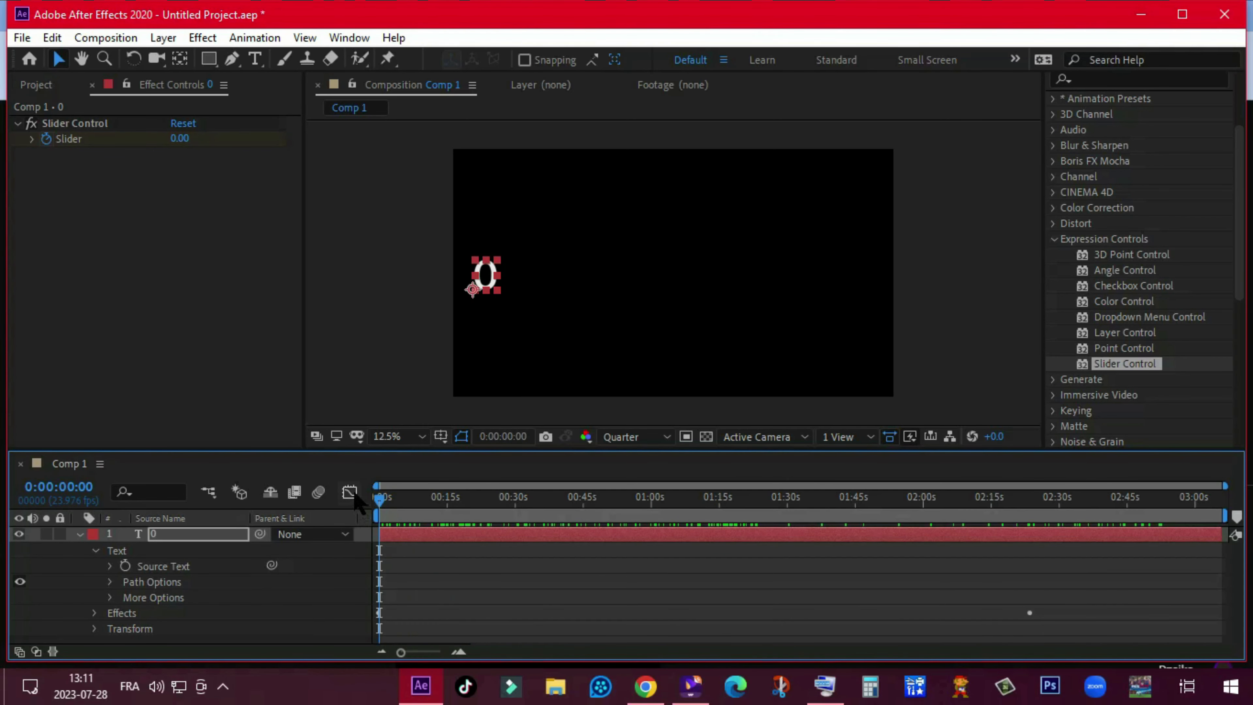
key(space)
drag(469, 513, 647, 524)
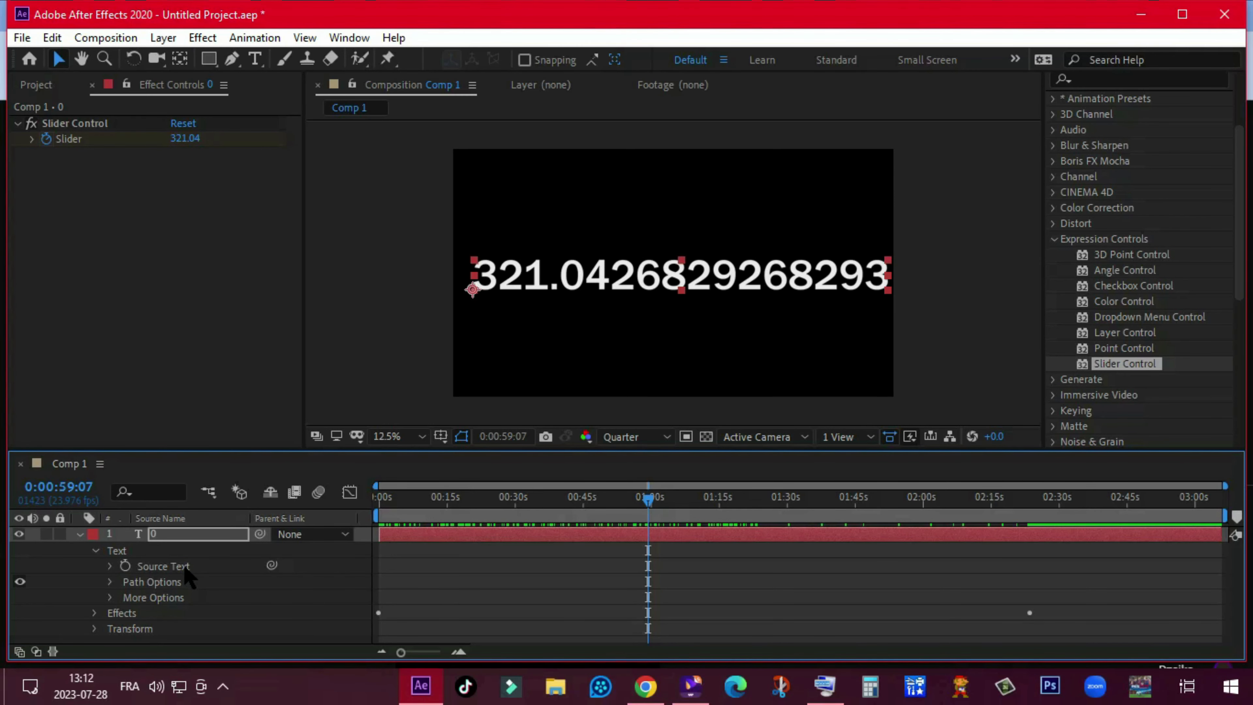
Step: Change the text layer's Source Text expression to Math.round (effect("Slider Control")("Slider")) and briefly preview the counter
click(137, 559)
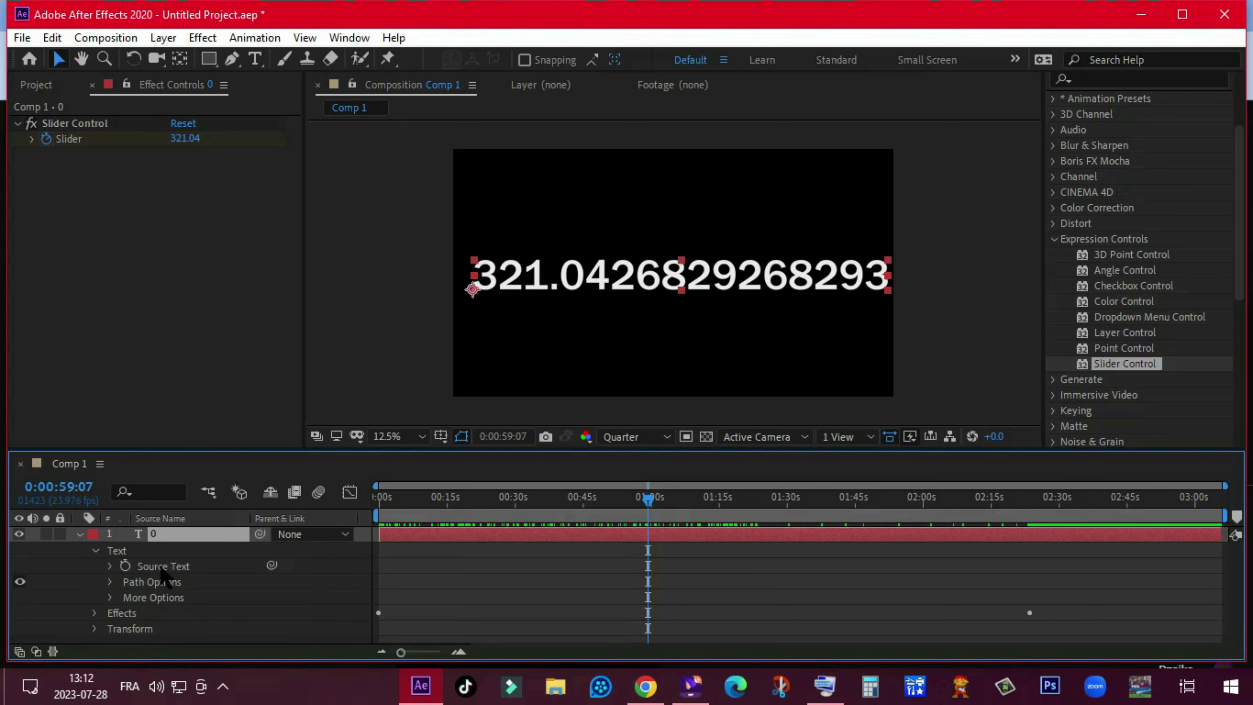
double_click(176, 567)
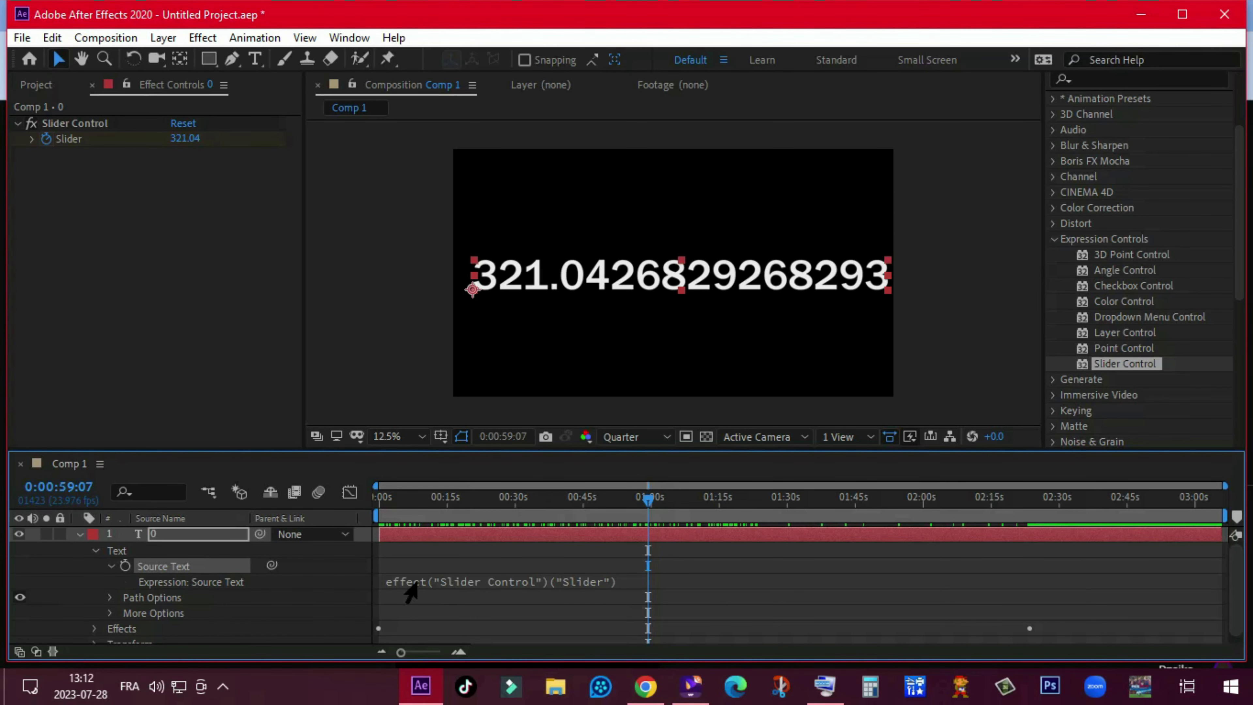
click(408, 584)
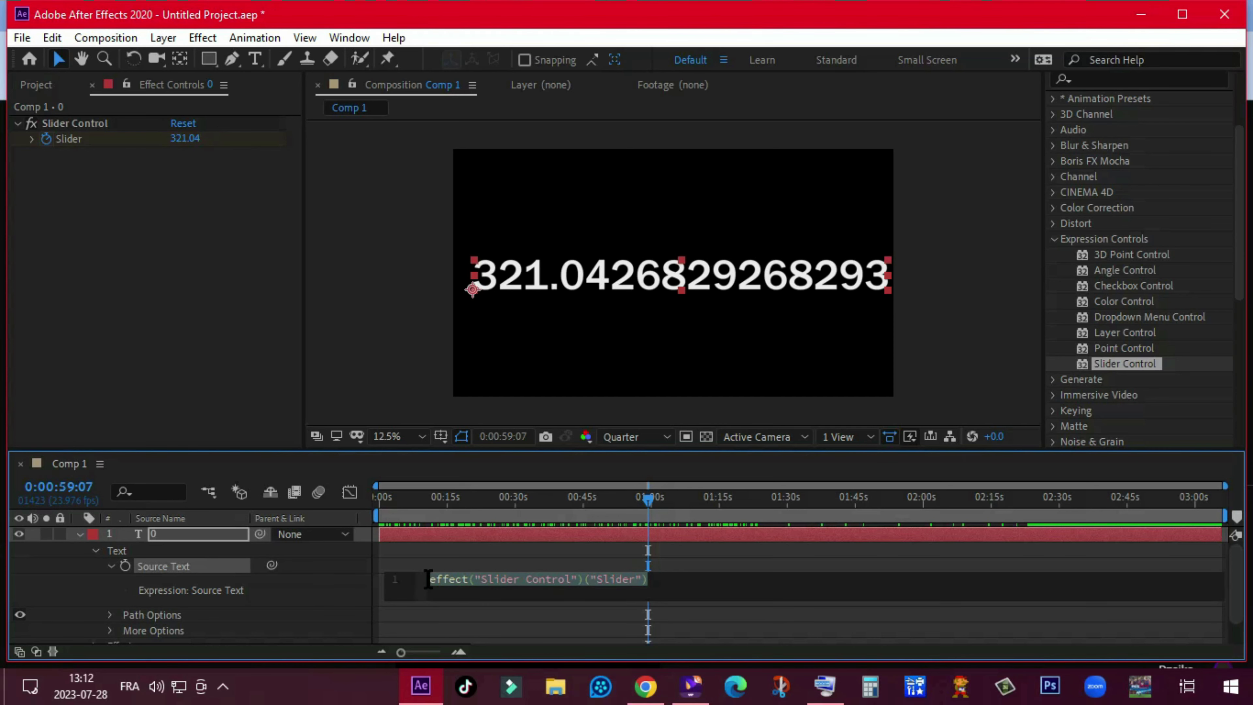
click(428, 579)
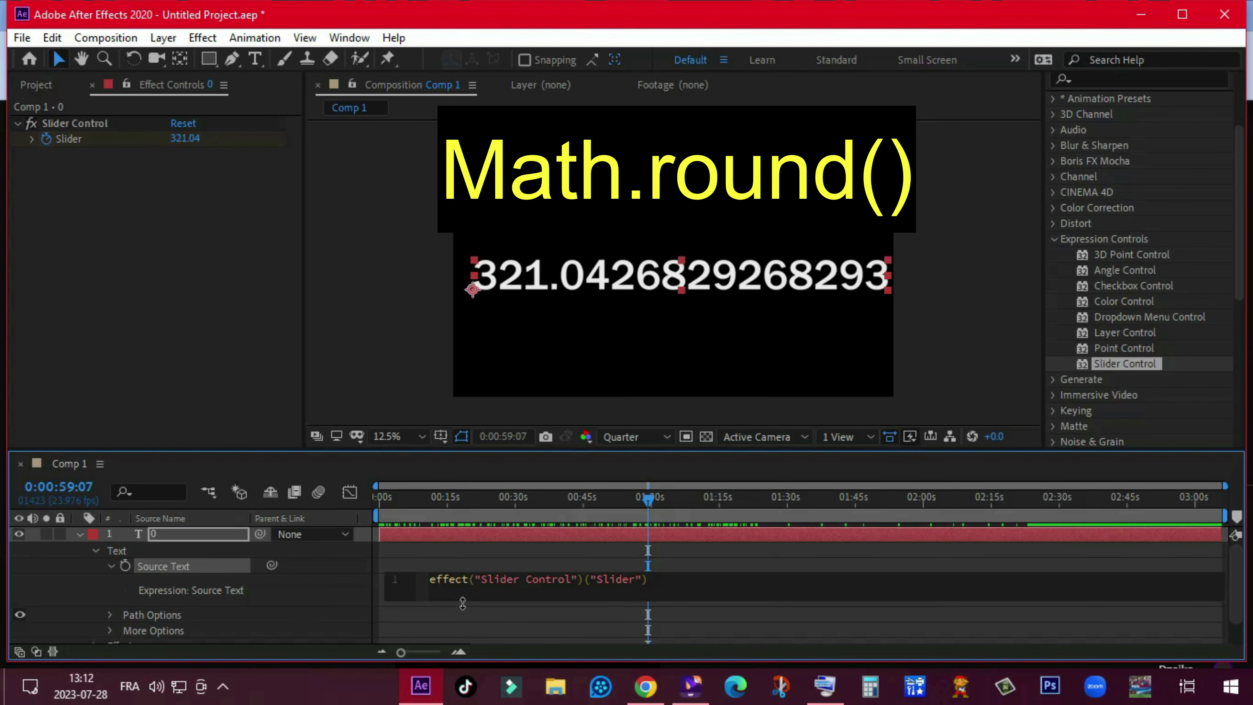
text(M)
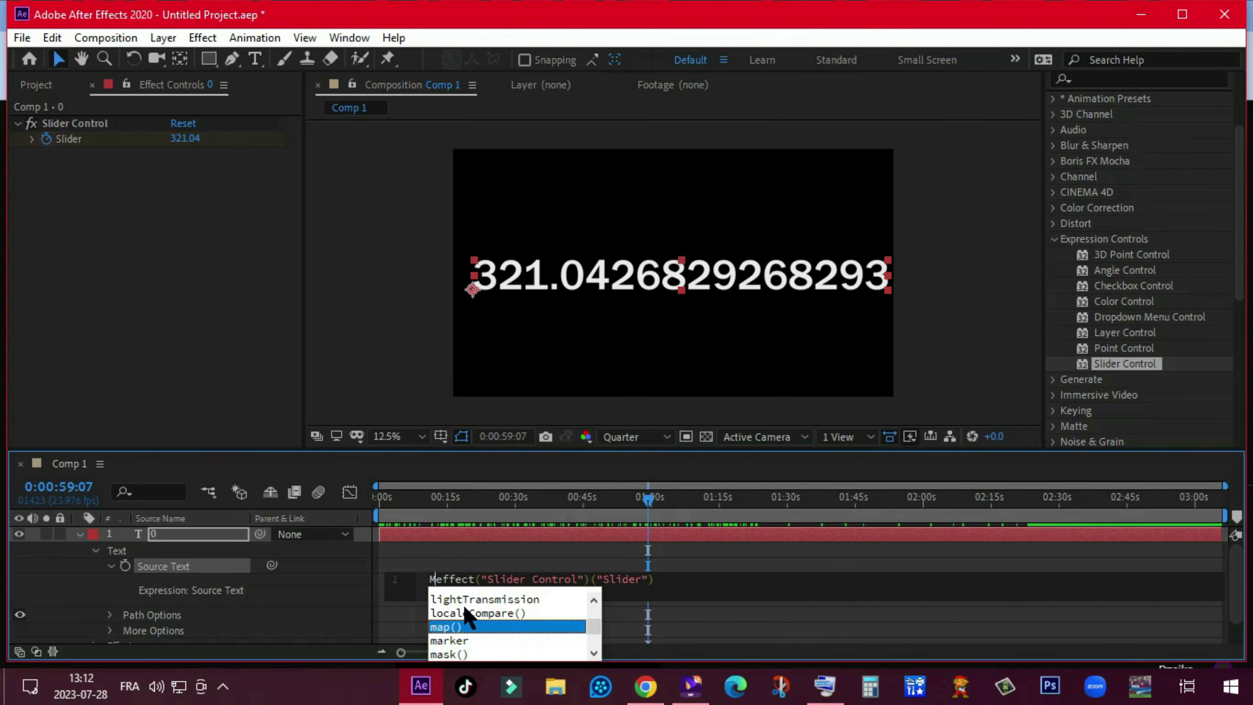
text(ath)
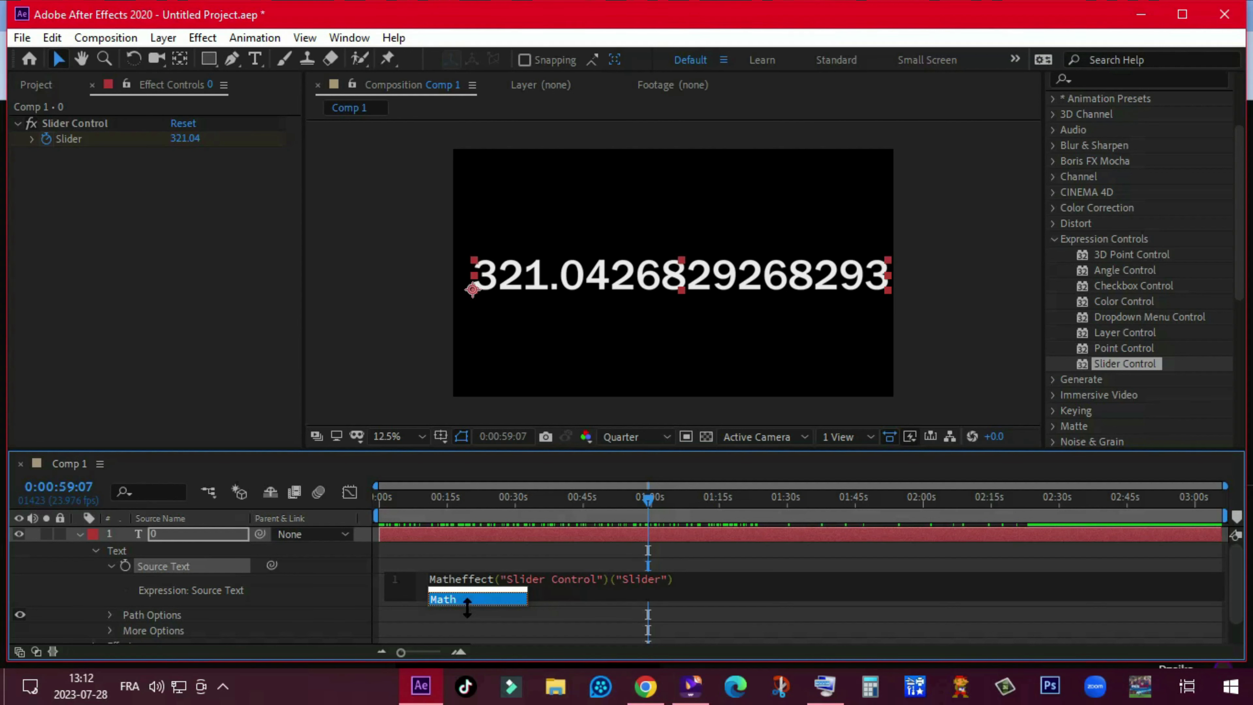
text(.)
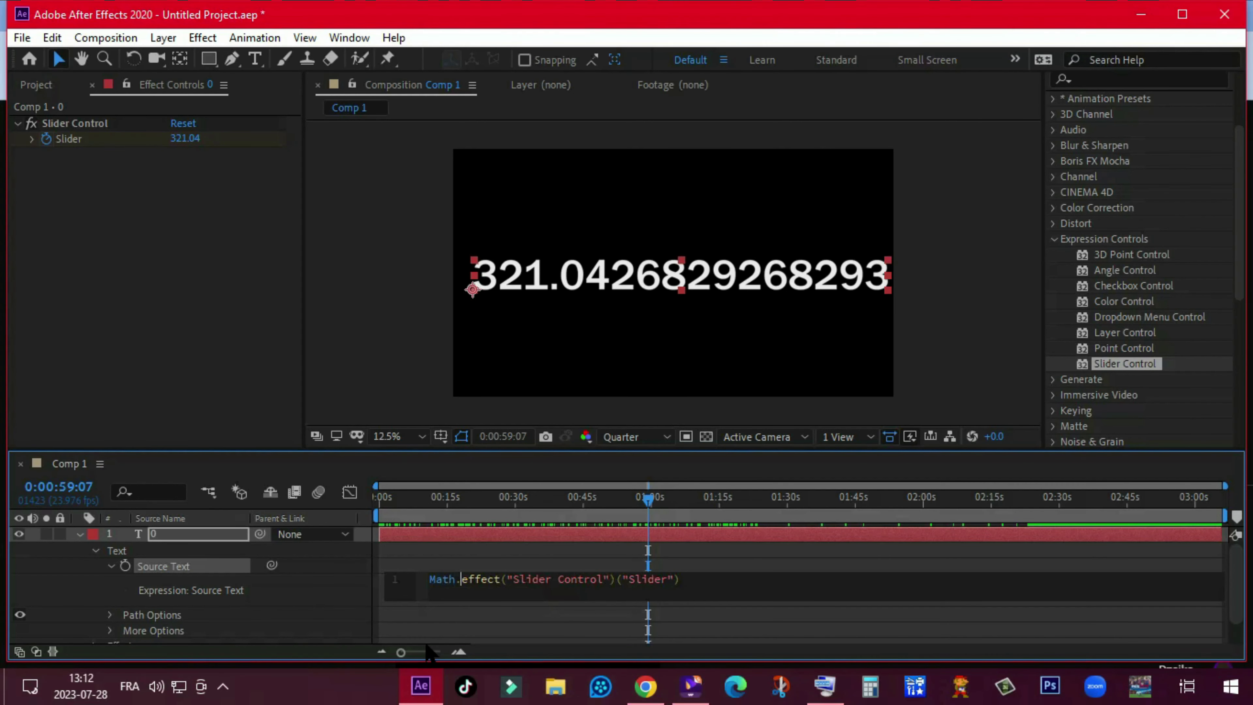
text(ro)
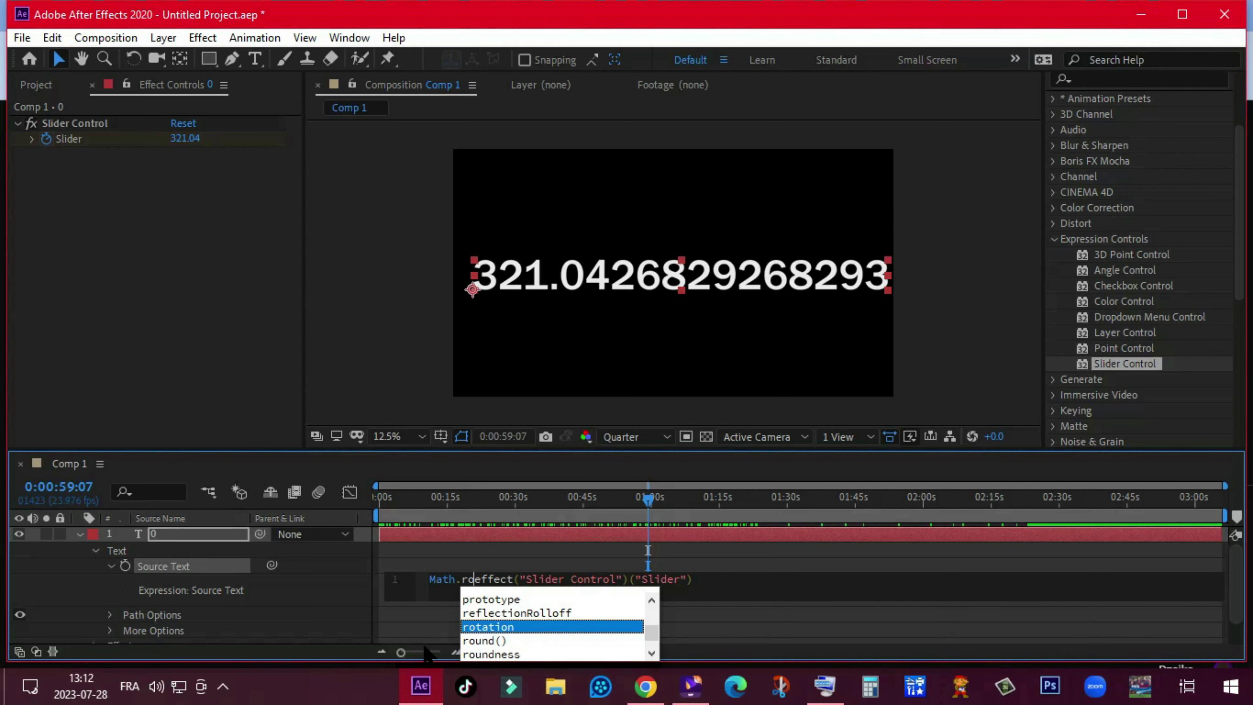
text(u)
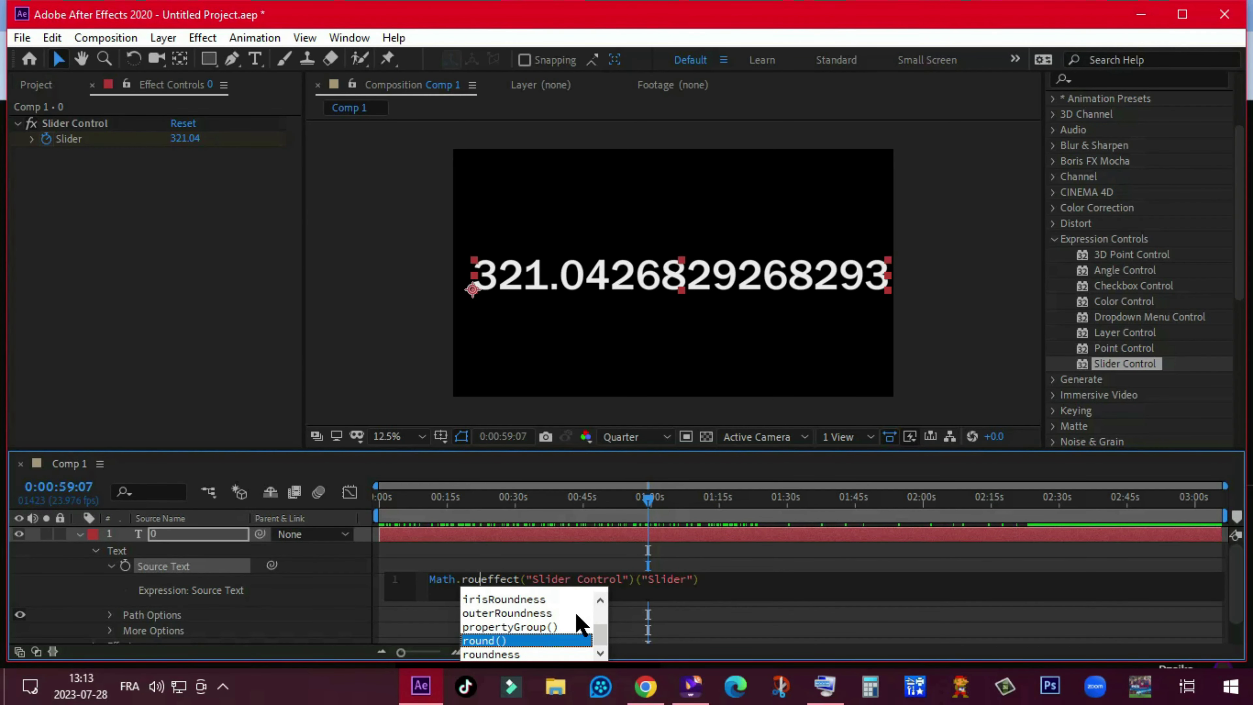
text(nd)
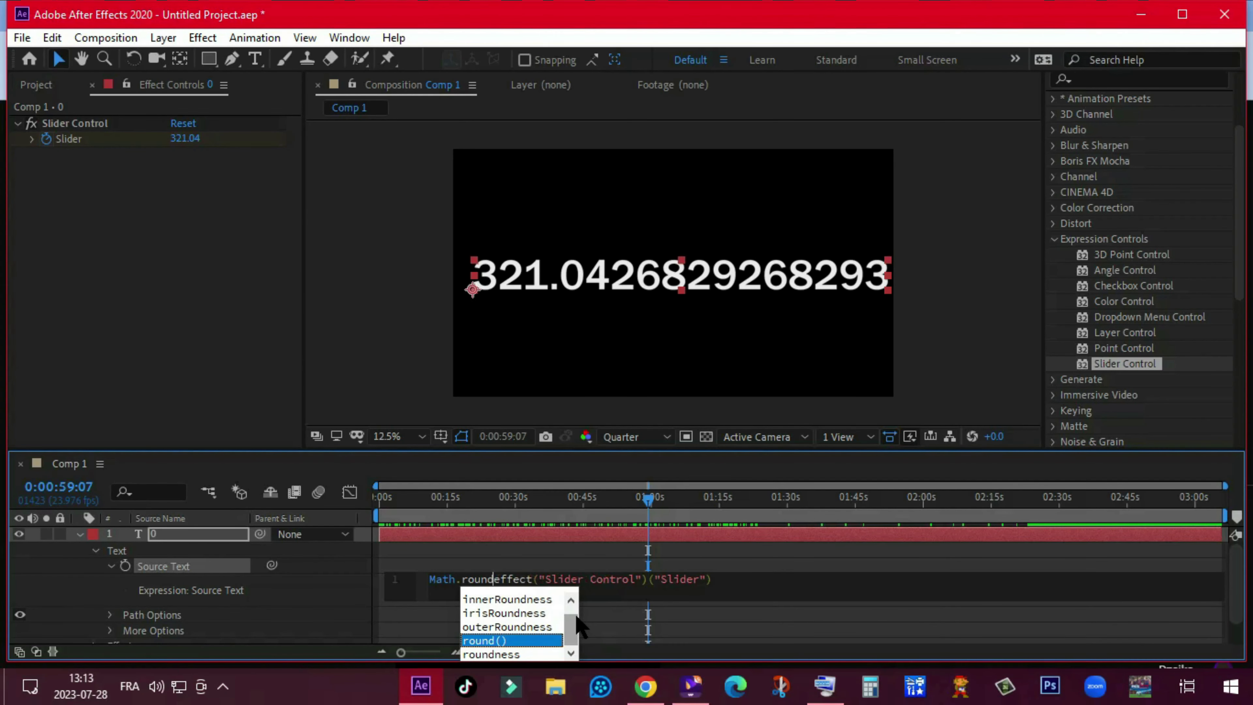
key(Escape)
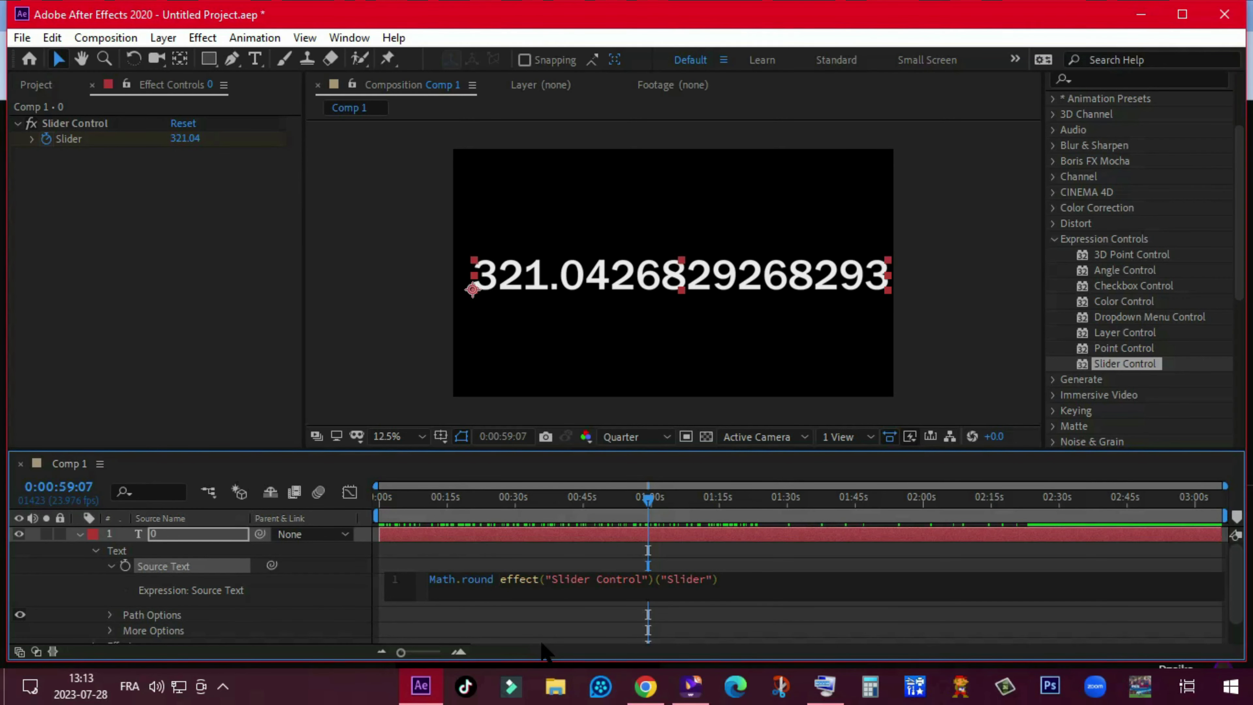
text(()
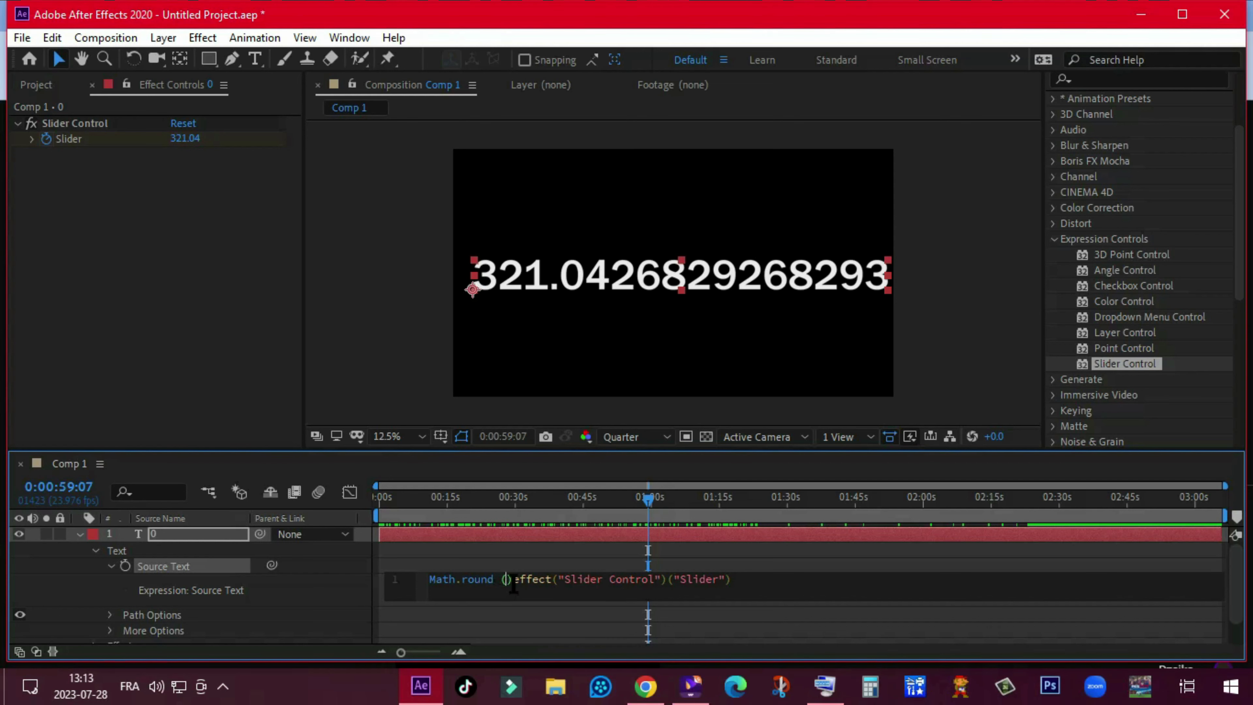
key(Delete)
key(Delete)
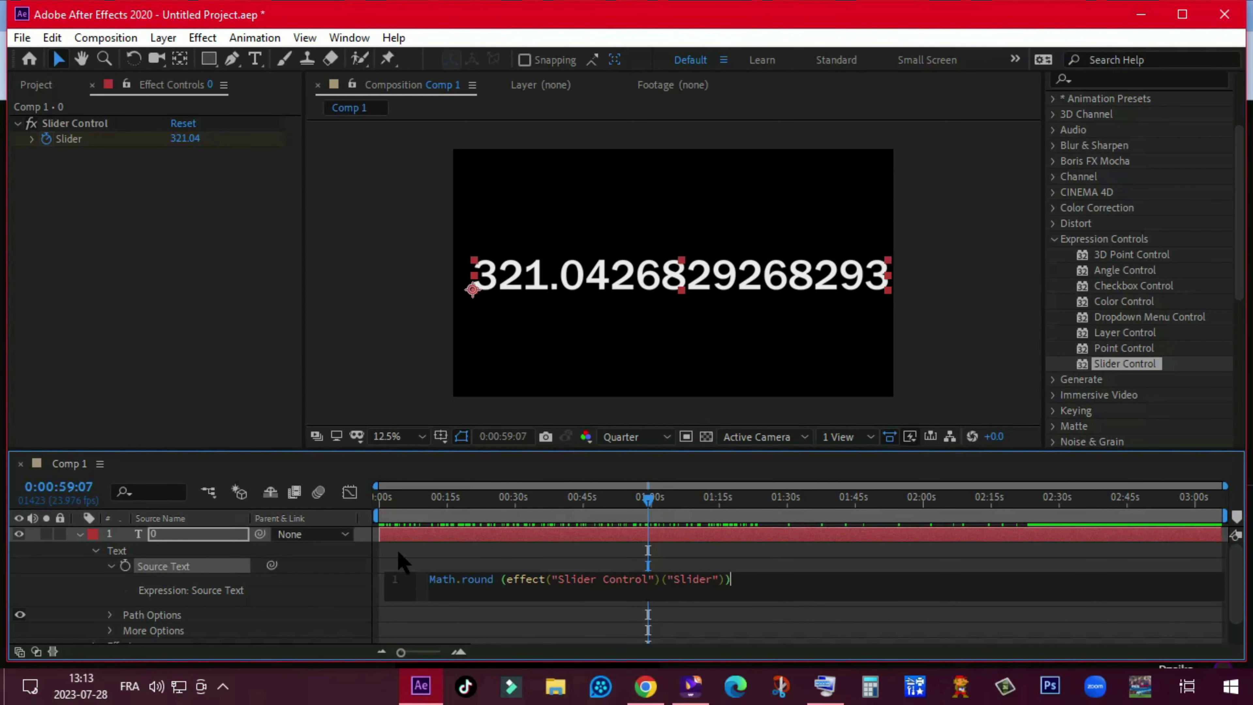
click(189, 533)
key(space)
key(space)
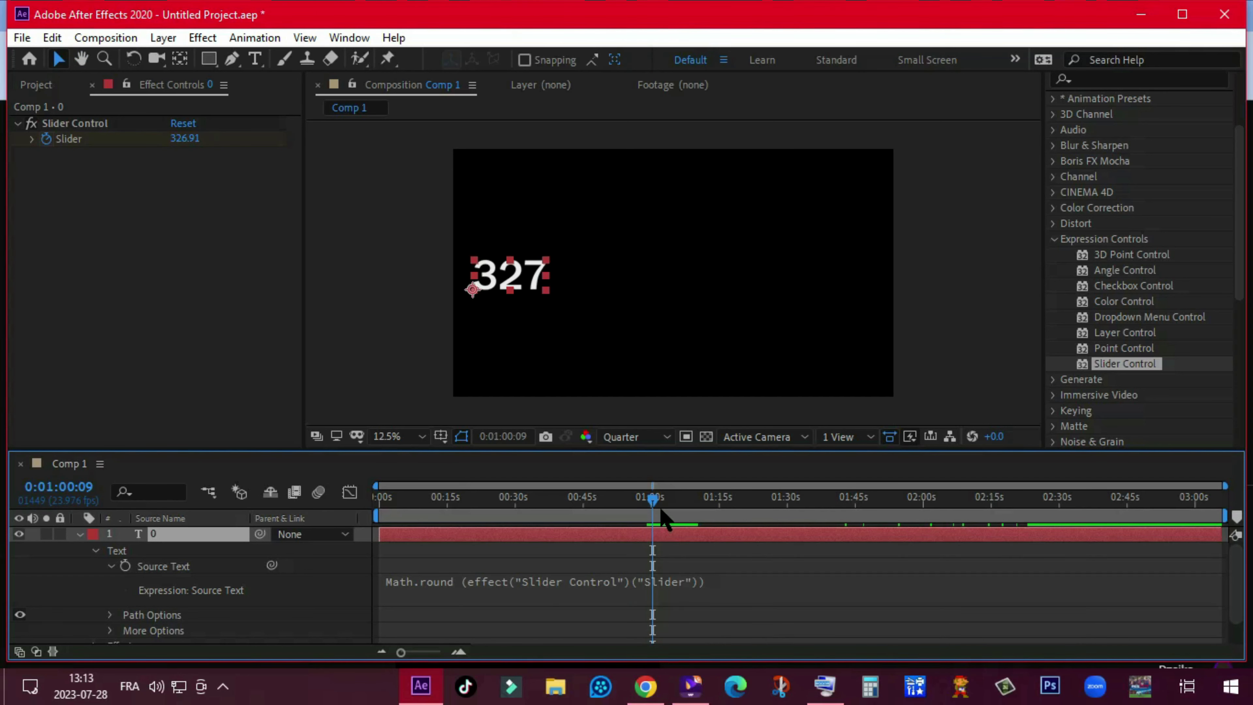
Step: Collapse the text layer's properties, and at the composition's start enlarge the counter digit and move it to the frame's centre
click(79, 534)
drag(658, 511, 348, 525)
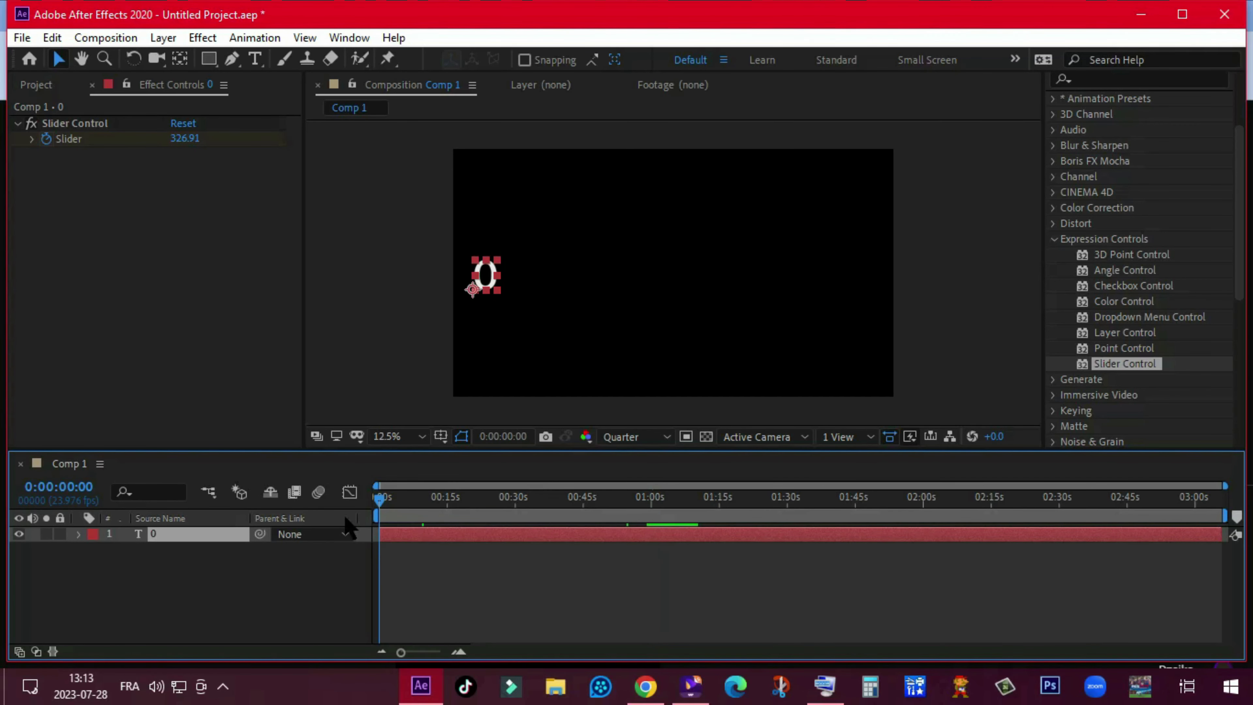
drag(497, 290, 594, 382)
drag(575, 245, 704, 290)
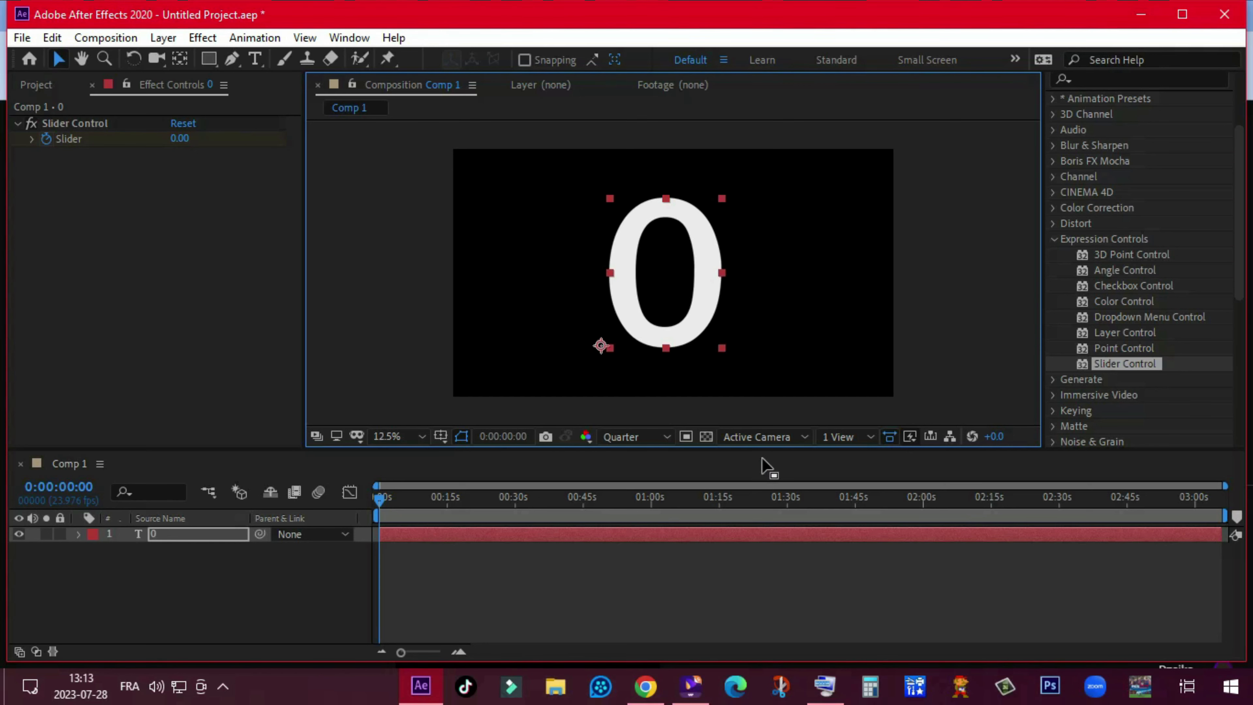
Step: Preview the enlarged counter, and at 0:02:05:02 shrink the text so all three digits fit inside the frame
key(space)
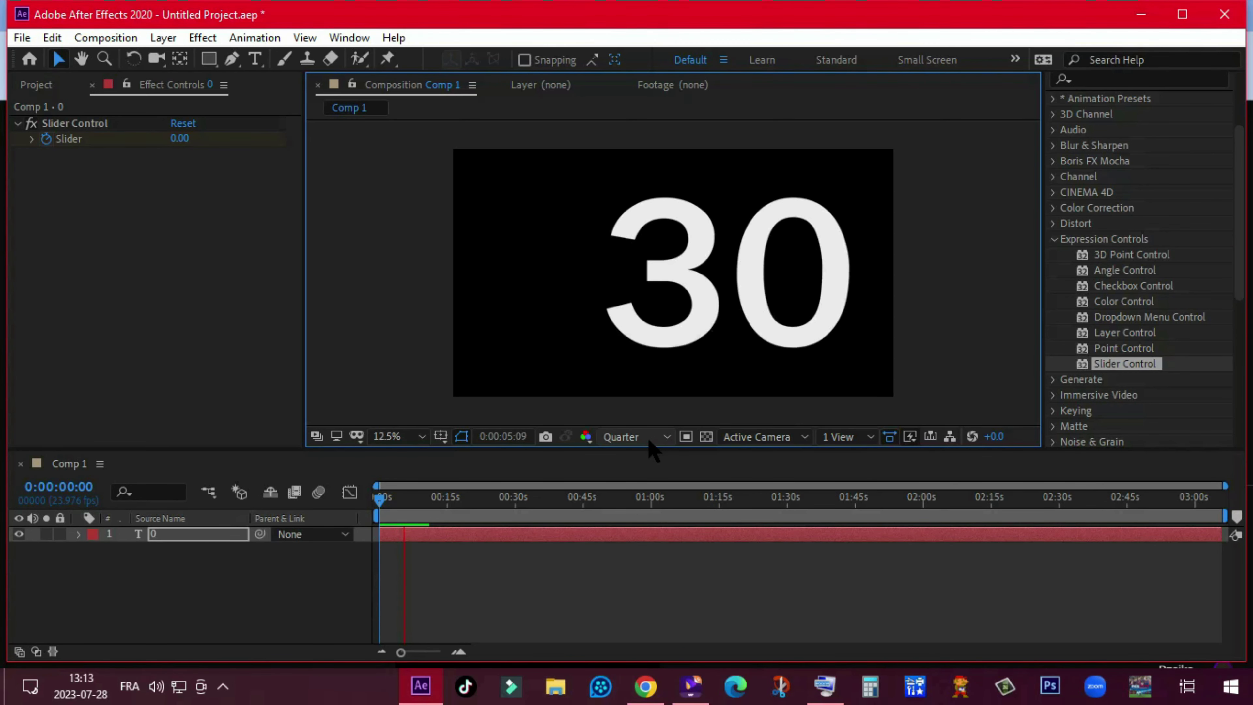
key(space)
drag(406, 500, 952, 538)
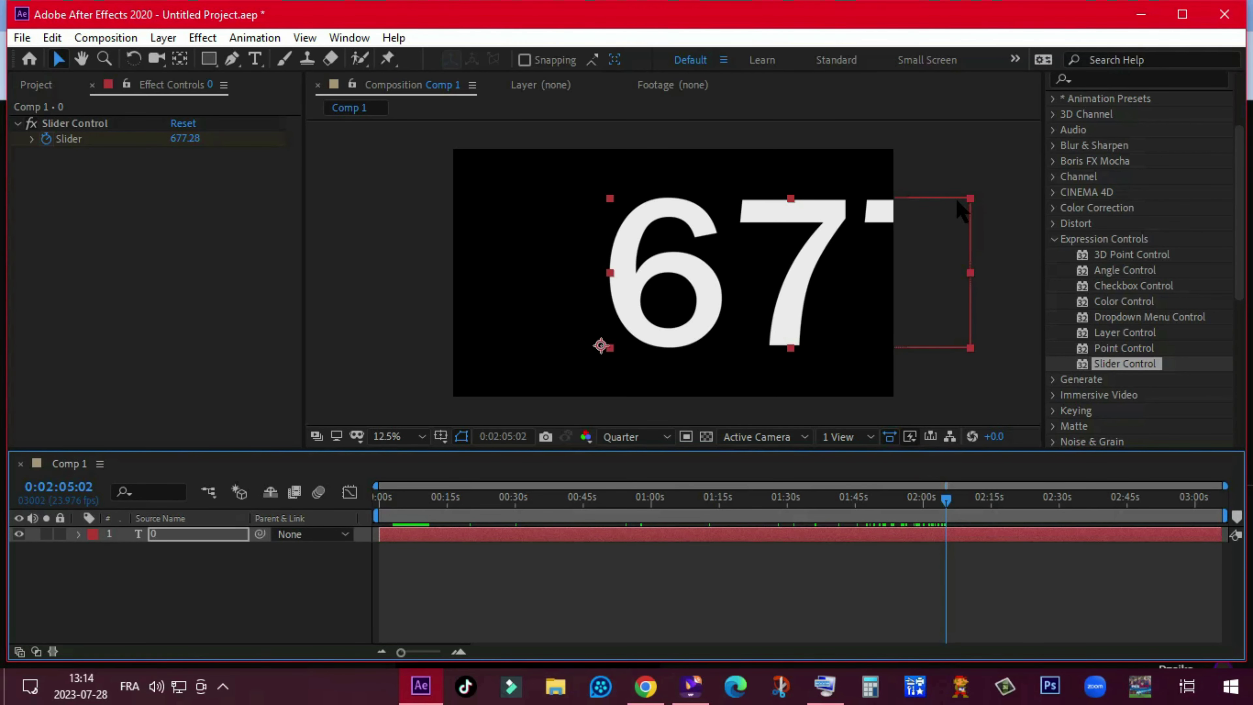
drag(969, 199, 861, 239)
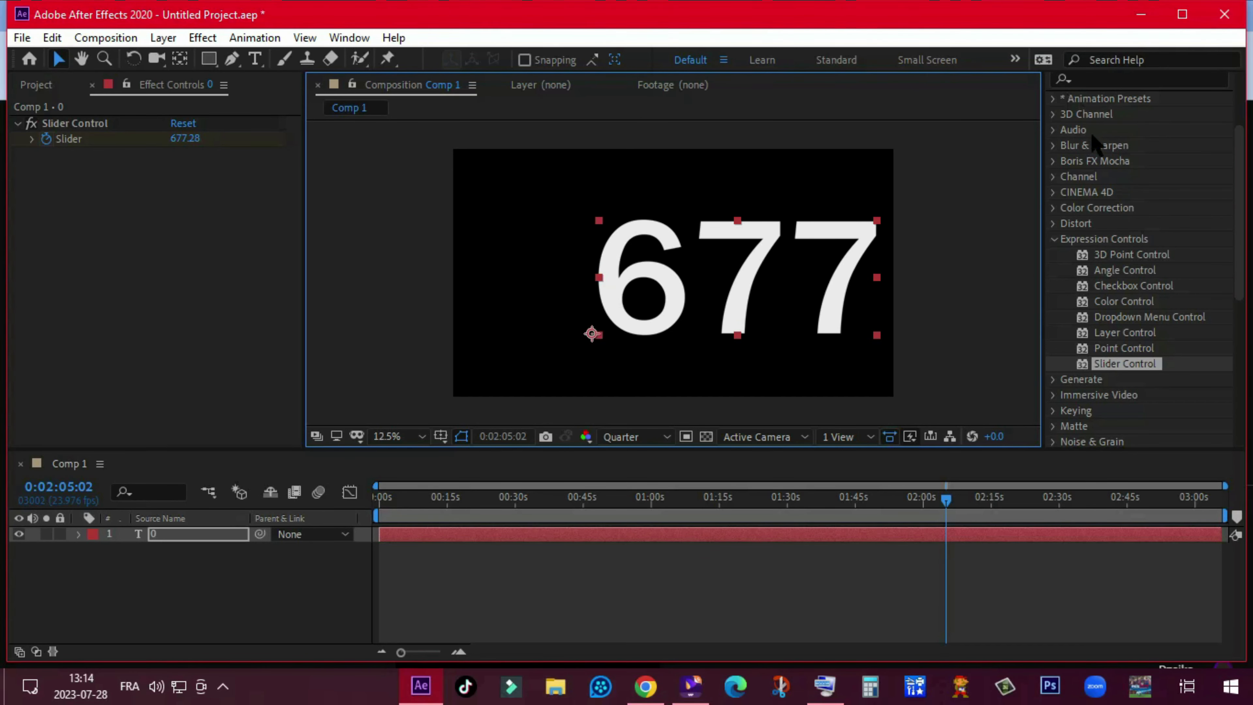
scroll(1134, 247, up, 3)
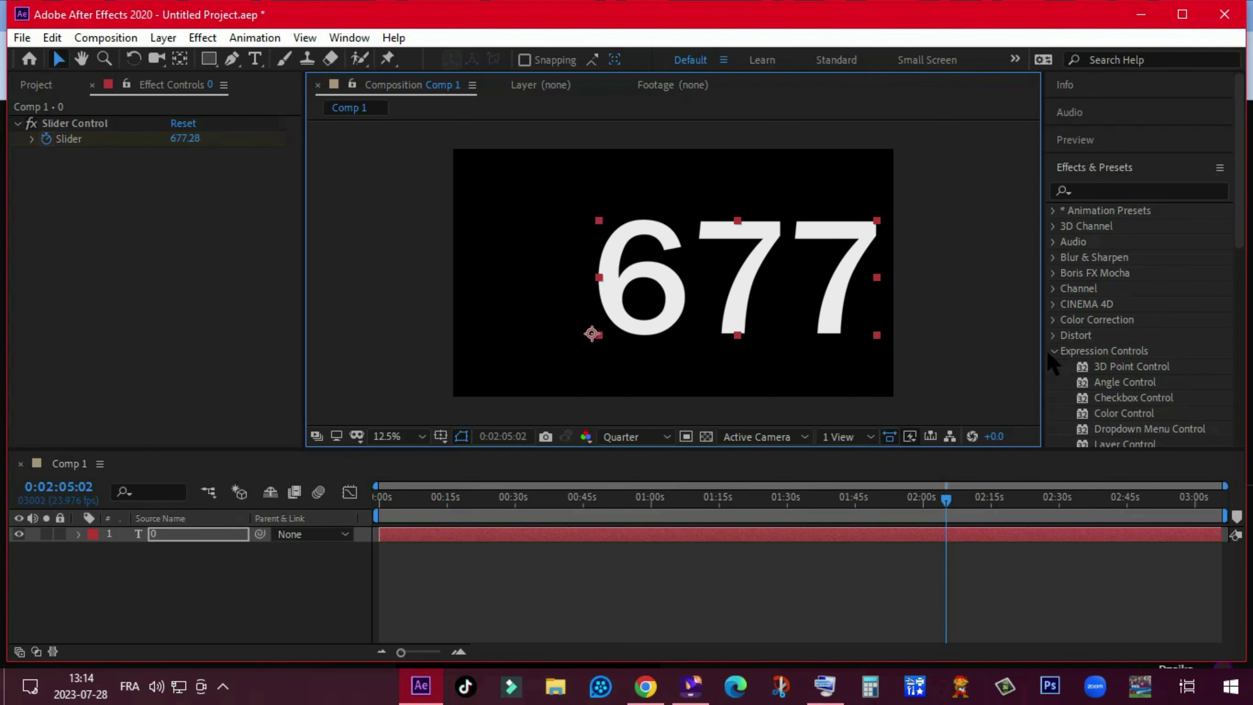